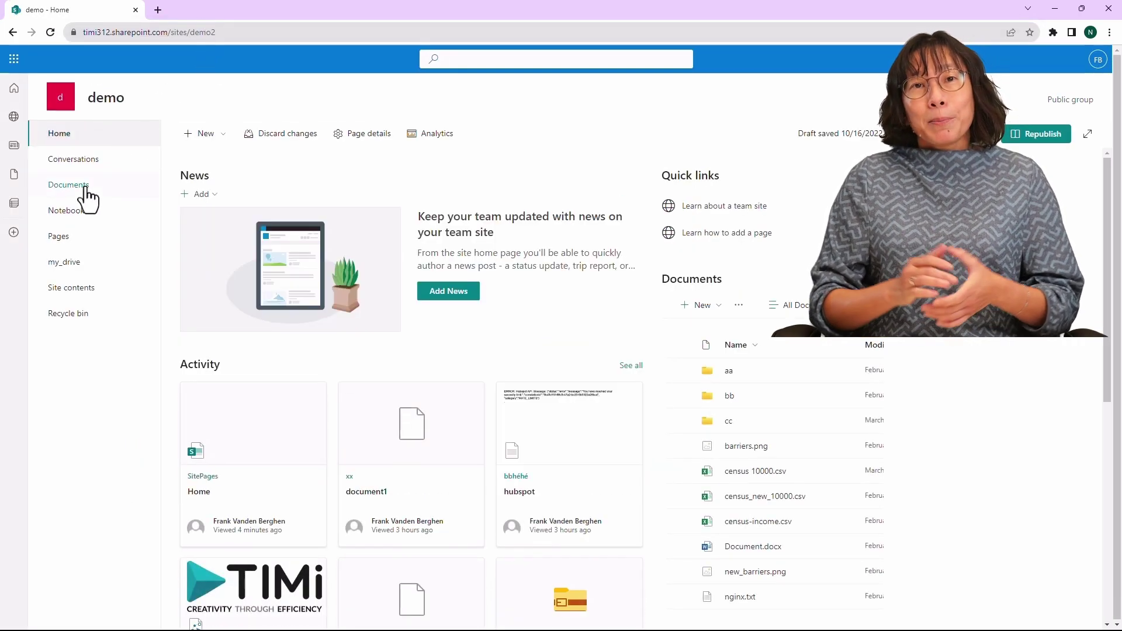
- Open the demo site's Documents library in SharePoint, checking my_drive along the way
{"action": "left_click", "coordinate": [72, 187]}
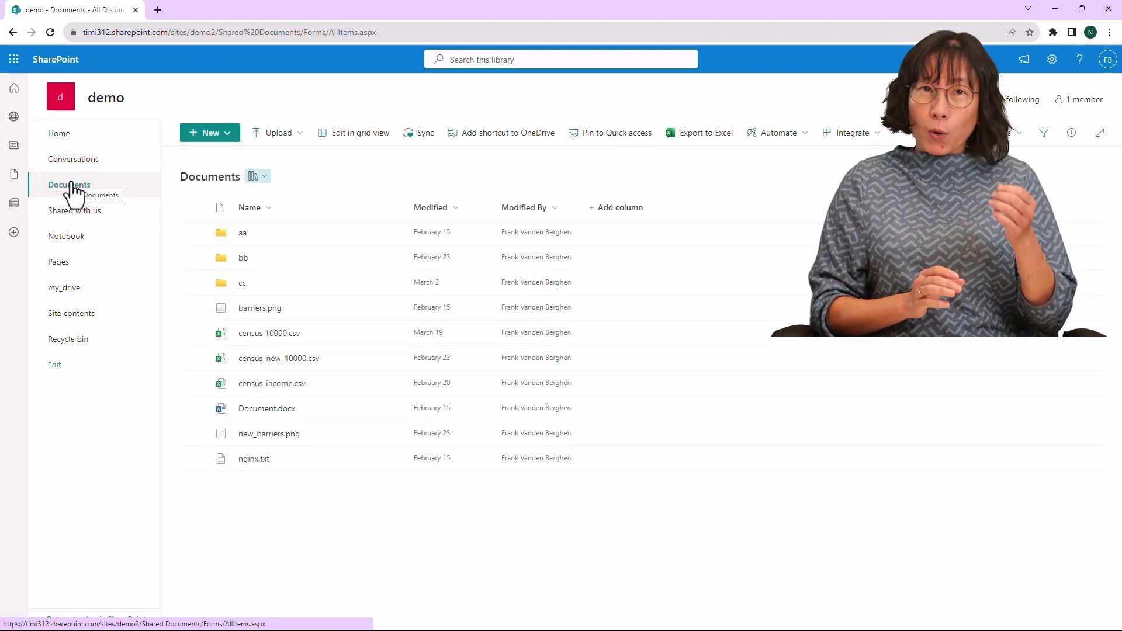
{"action": "left_click", "coordinate": [79, 288]}
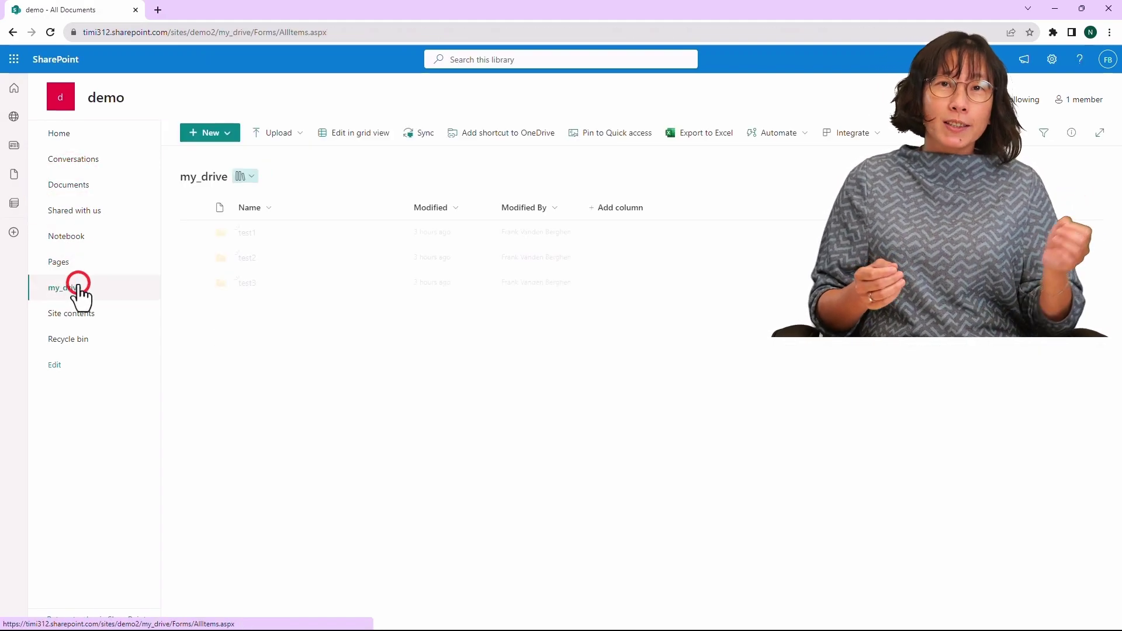
{"action": "left_click", "coordinate": [79, 186]}
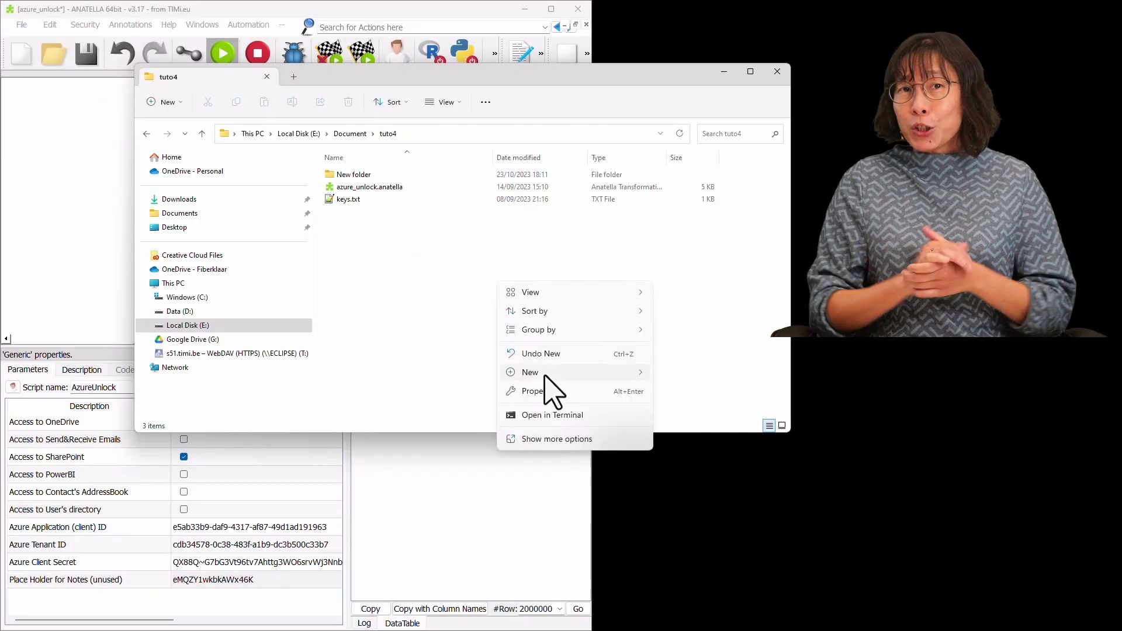
- Create a new Anatella Transformation Graph named sharepoint_files.anatella in the tuto4 folder
{"action": "mouse_move", "coordinate": [544, 376]}
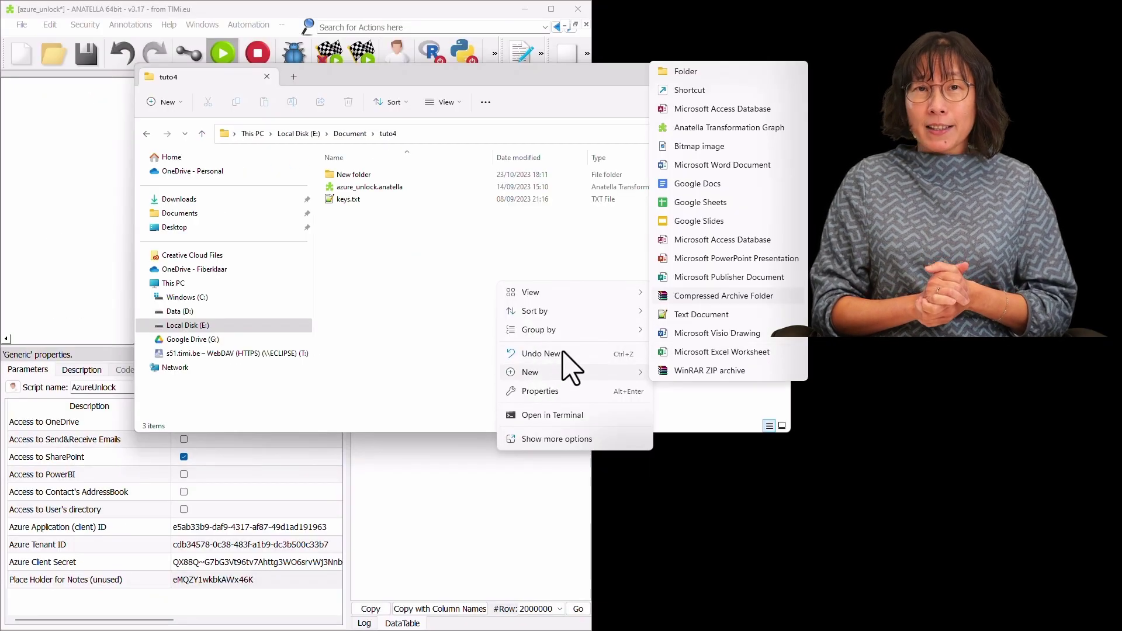
{"action": "left_click", "coordinate": [729, 127]}
{"action": "type", "text": "share"}
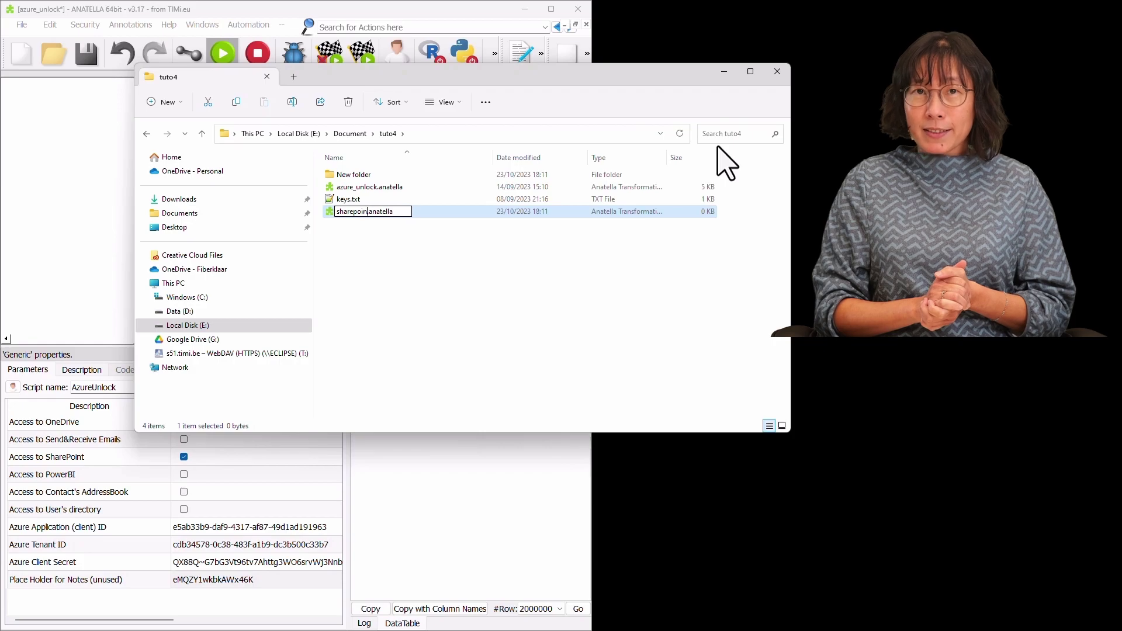
{"action": "type", "text": "point_file"}
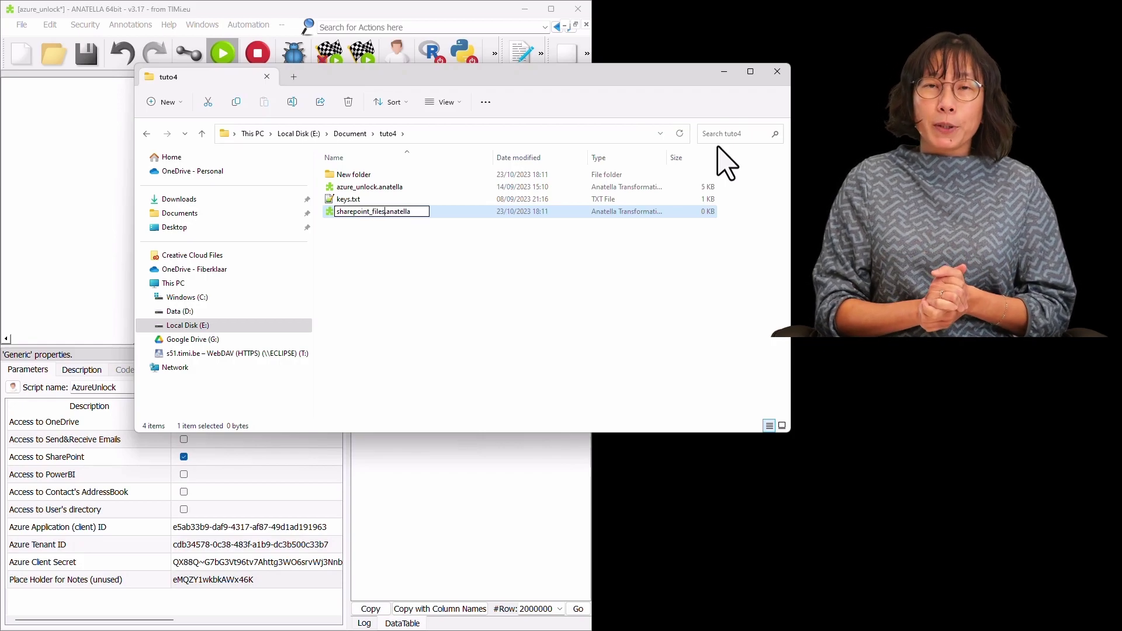
{"action": "type", "text": "s"}
{"action": "key", "text": "Return"}
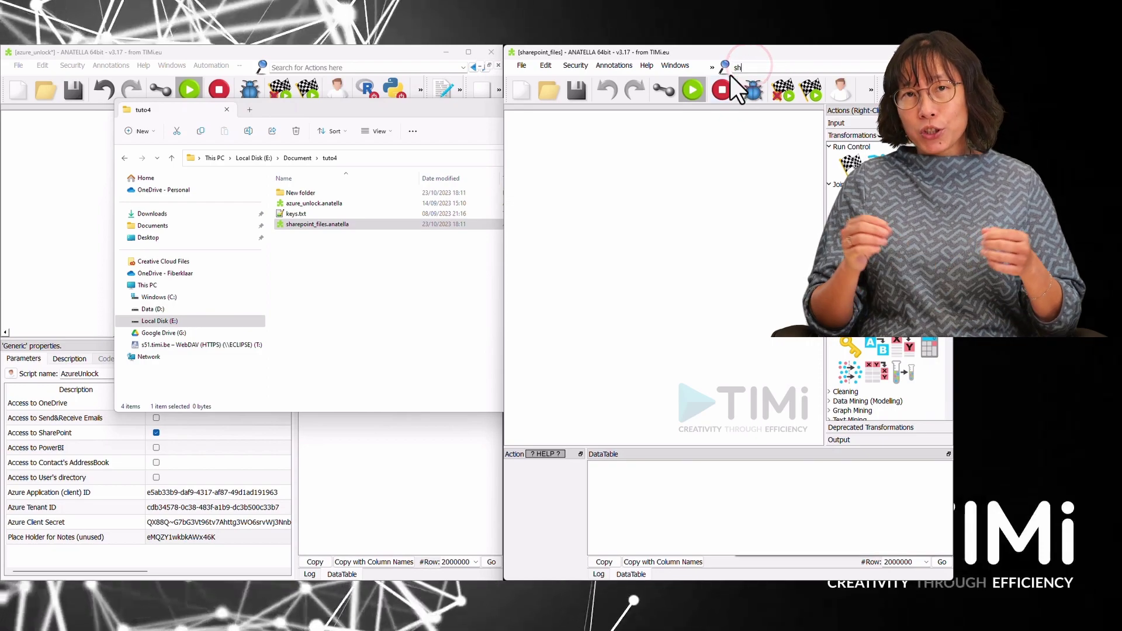
- Add a SharepointList action to the sharepoint_files graph
{"action": "type", "text": "share"}
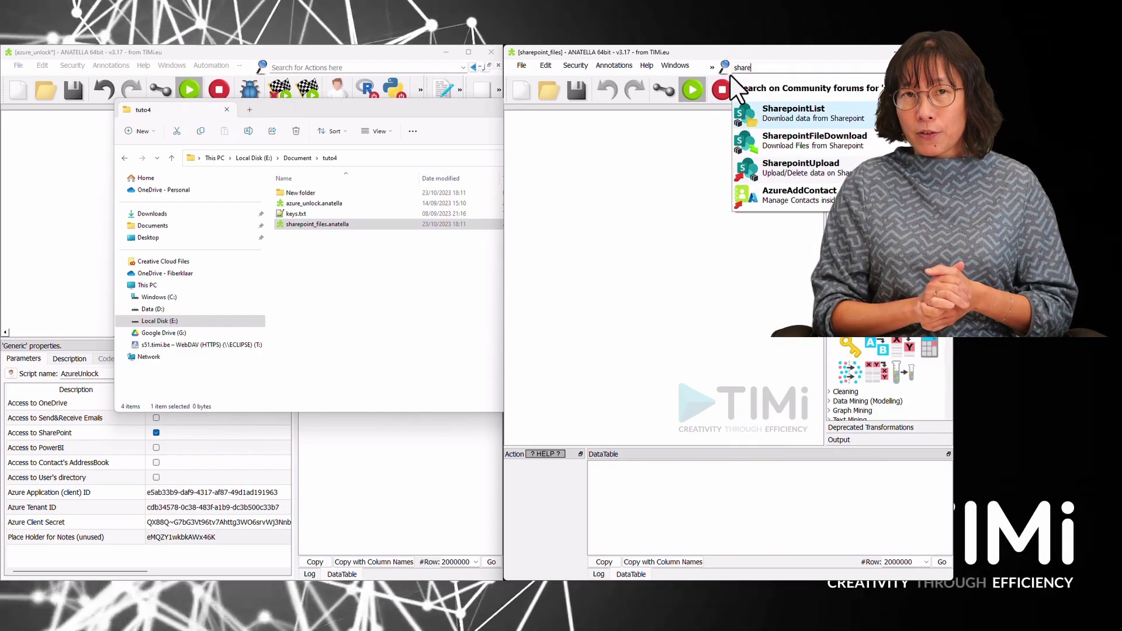
{"action": "left_click_drag", "start_coordinate": [758, 85], "coordinate": [664, 275]}
{"action": "left_click", "coordinate": [665, 275]}
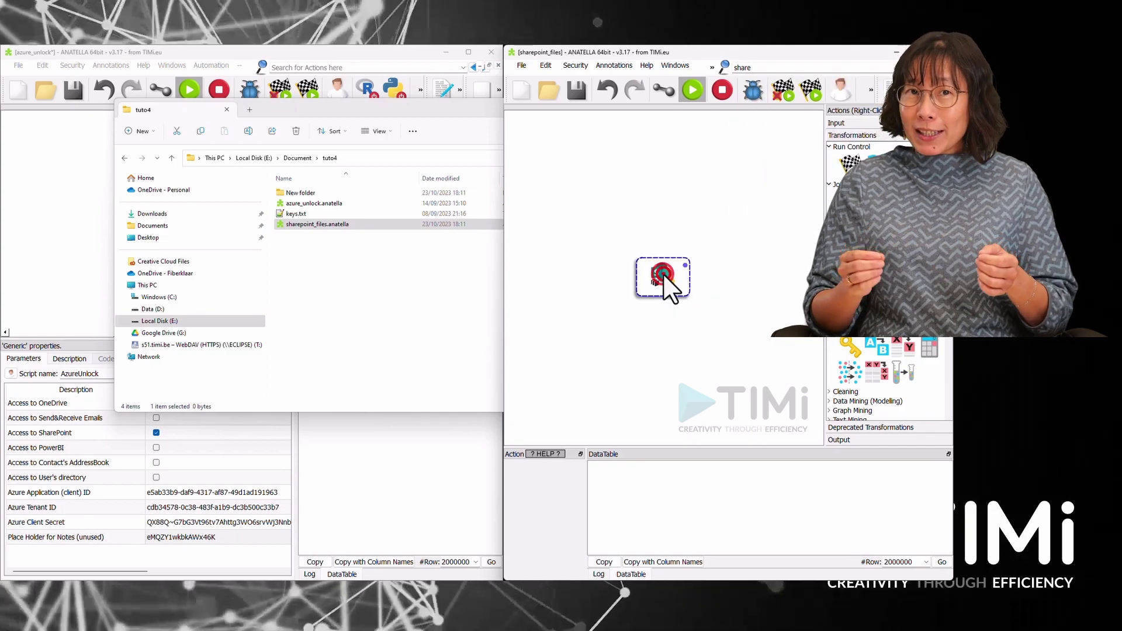
- Copy the Application ID and unlock key from azure_unlock into the box's connection parameters
{"action": "left_click", "coordinate": [623, 466]}
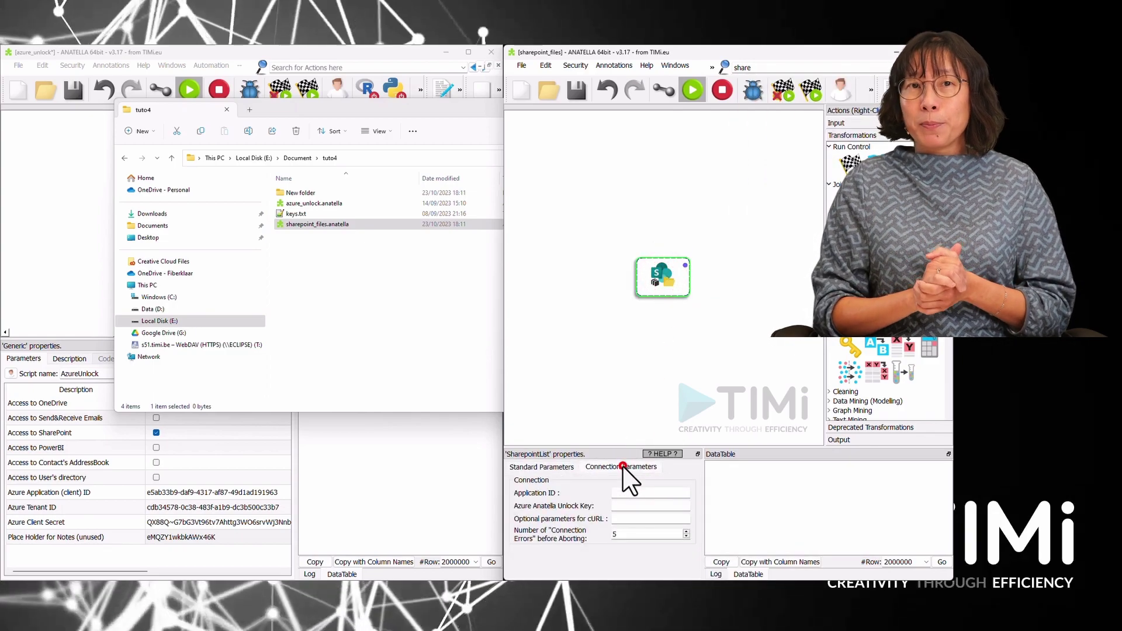
{"action": "left_click", "coordinate": [50, 299]}
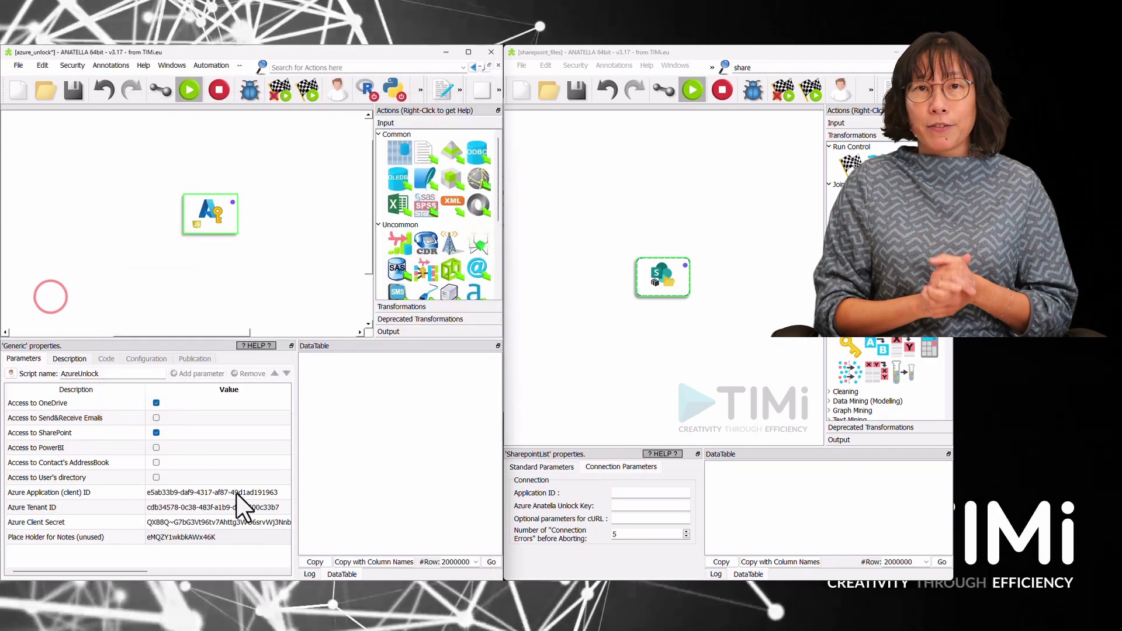
{"action": "double_click", "coordinate": [237, 492]}
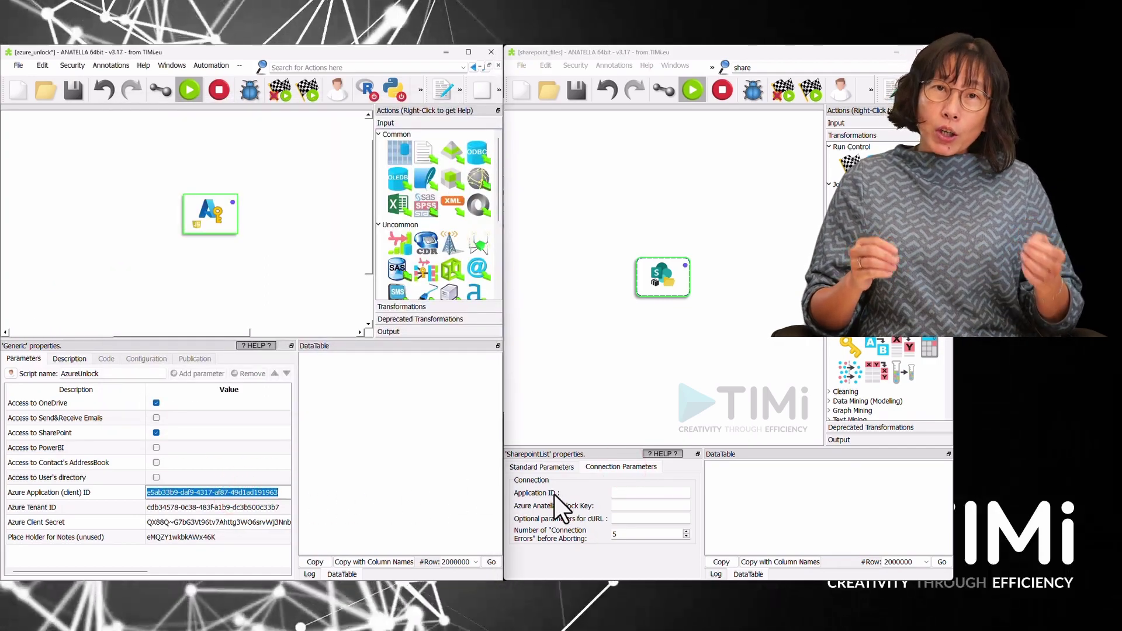
{"action": "left_click", "coordinate": [659, 494]}
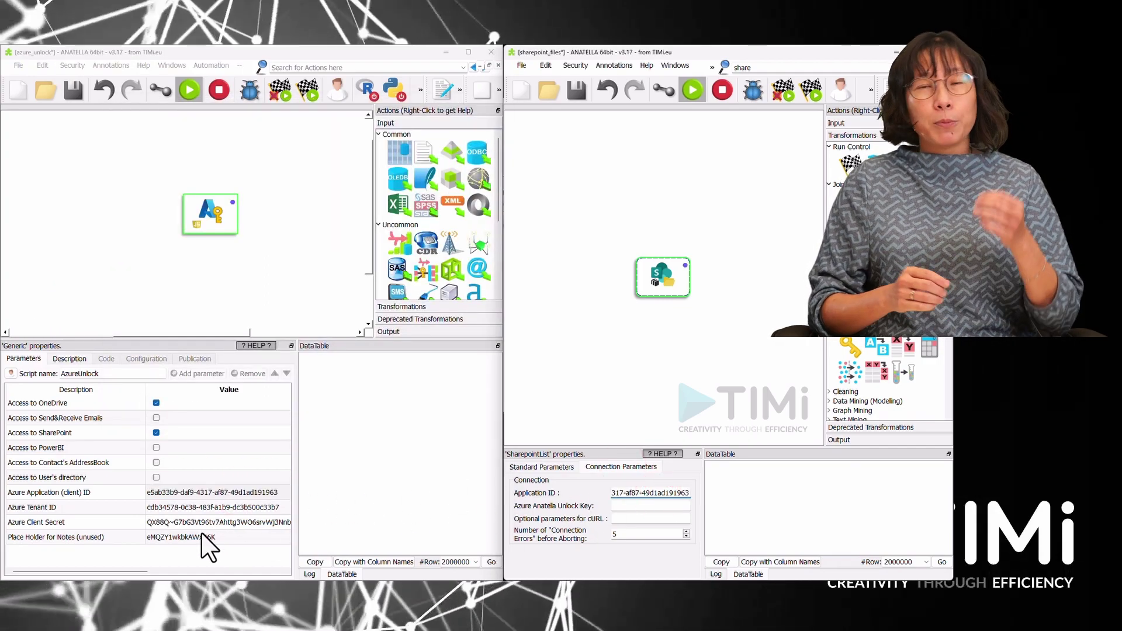
{"action": "double_click", "coordinate": [202, 537]}
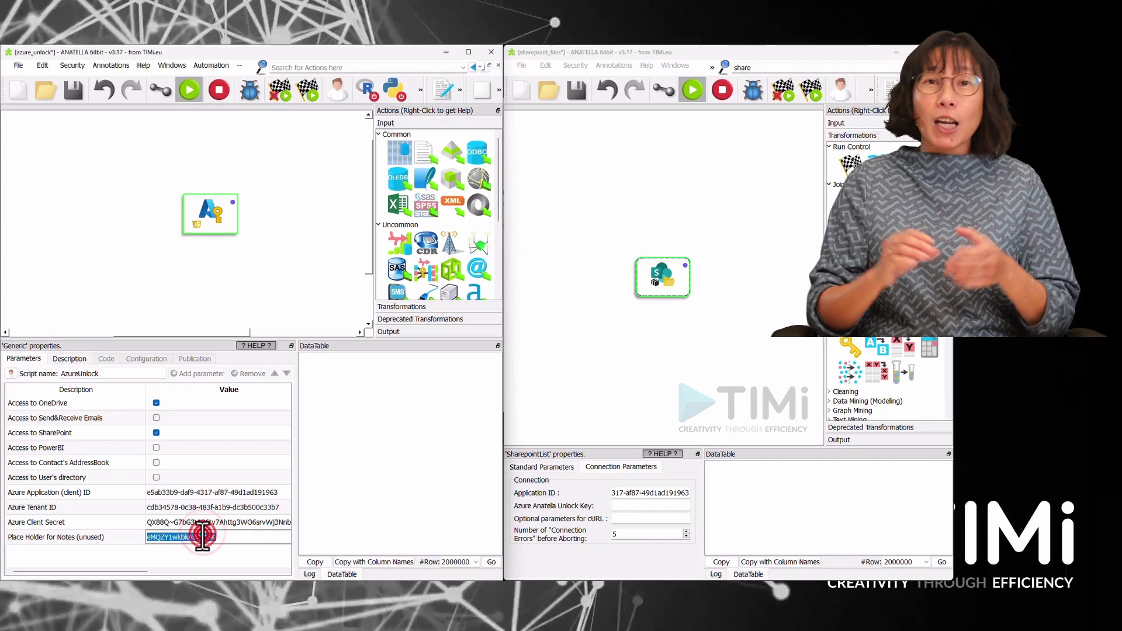
{"action": "left_click", "coordinate": [644, 506]}
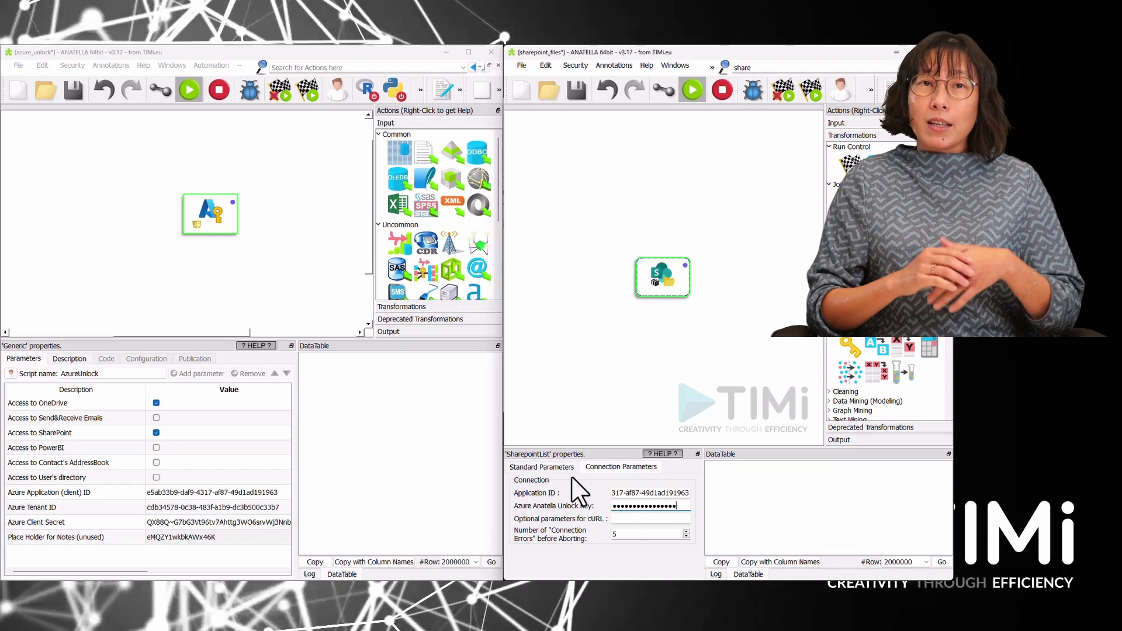
{"action": "left_click", "coordinate": [553, 469]}
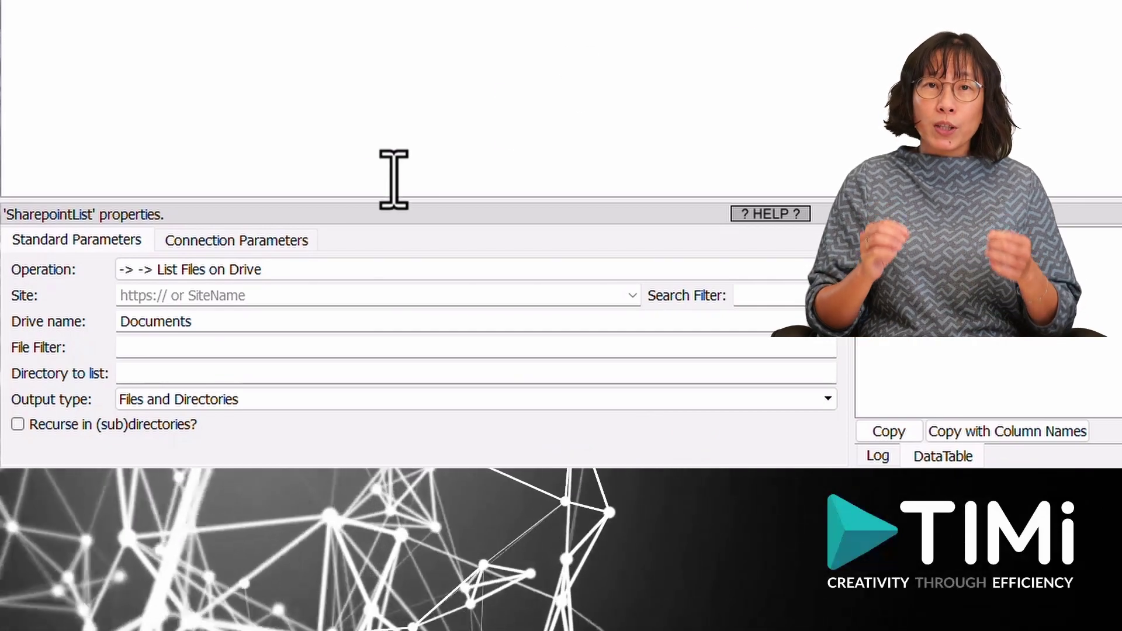
- Keep the operation as List Files on Drive and select the demo site
{"action": "left_click", "coordinate": [213, 271]}
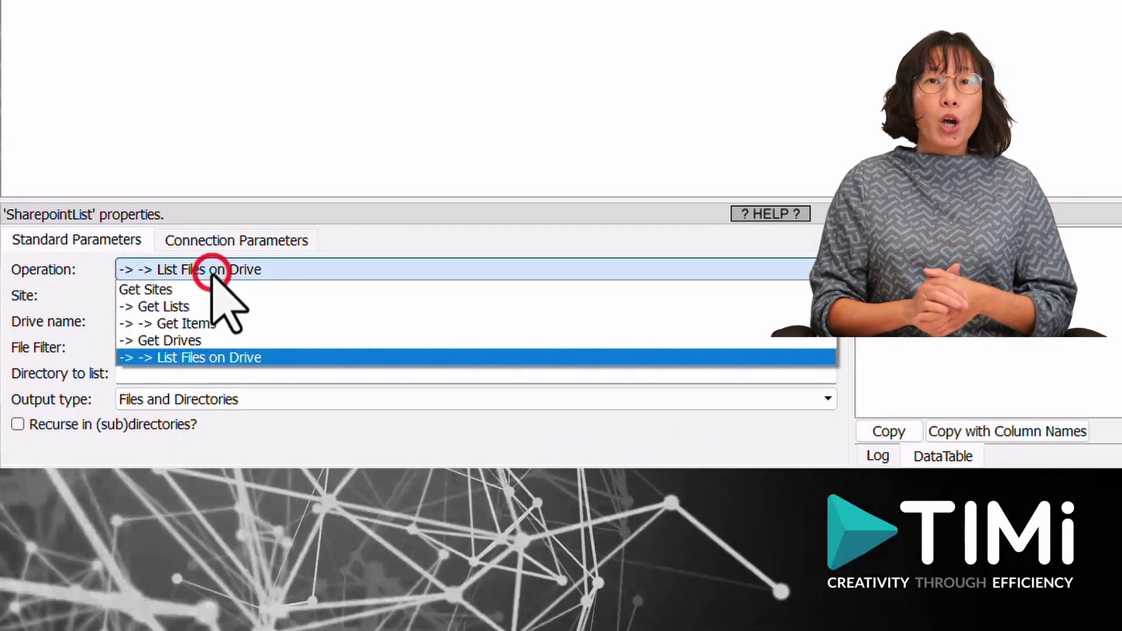
{"action": "left_click", "coordinate": [212, 271]}
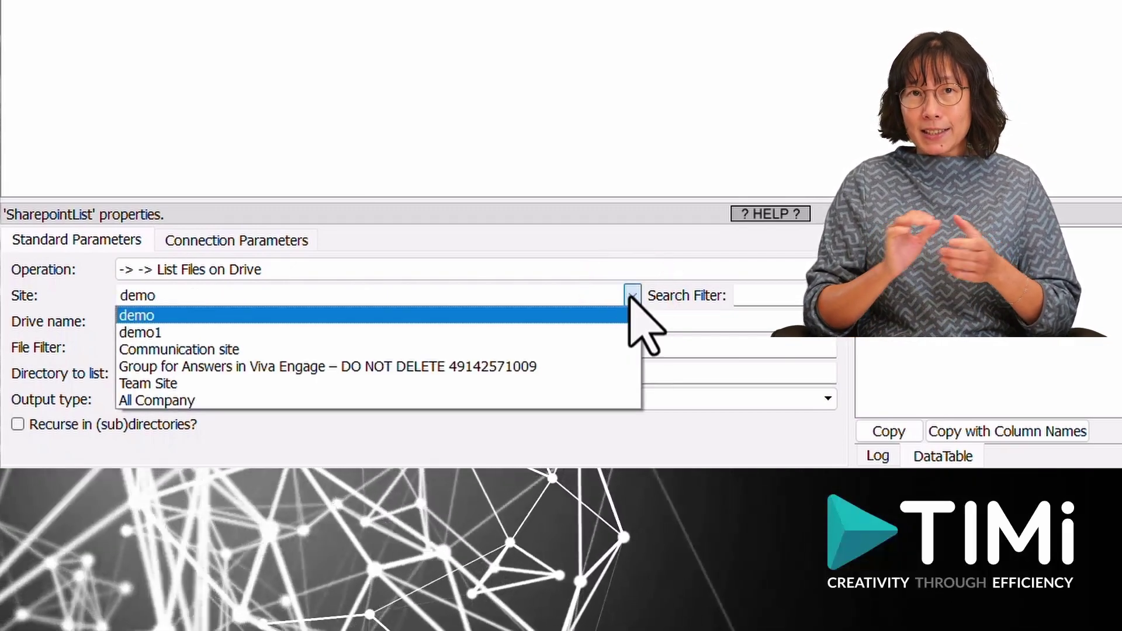
{"action": "left_click", "coordinate": [173, 317]}
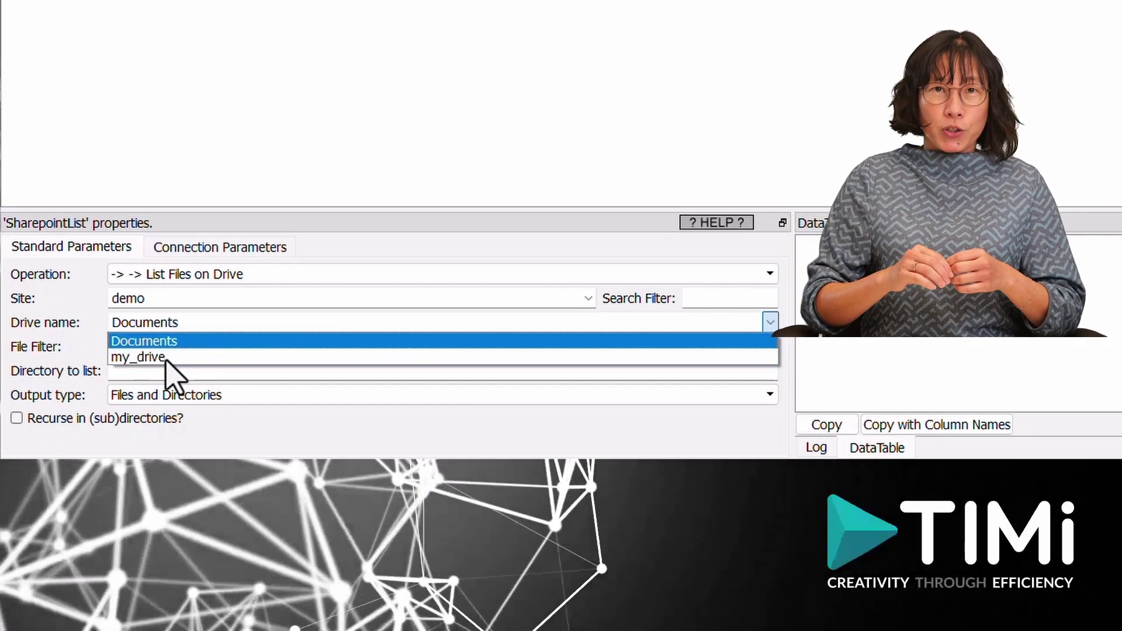
- Keep drive Documents and output Files and Directories, and enable recursion into subdirectories
{"action": "left_click", "coordinate": [220, 342]}
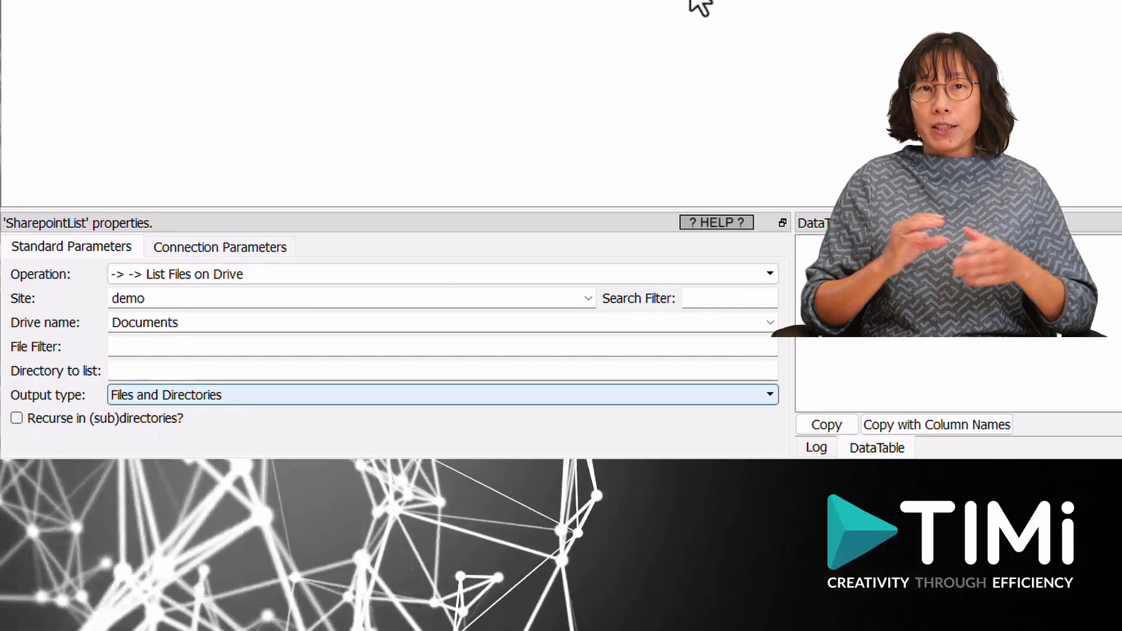
{"action": "left_click", "coordinate": [205, 395]}
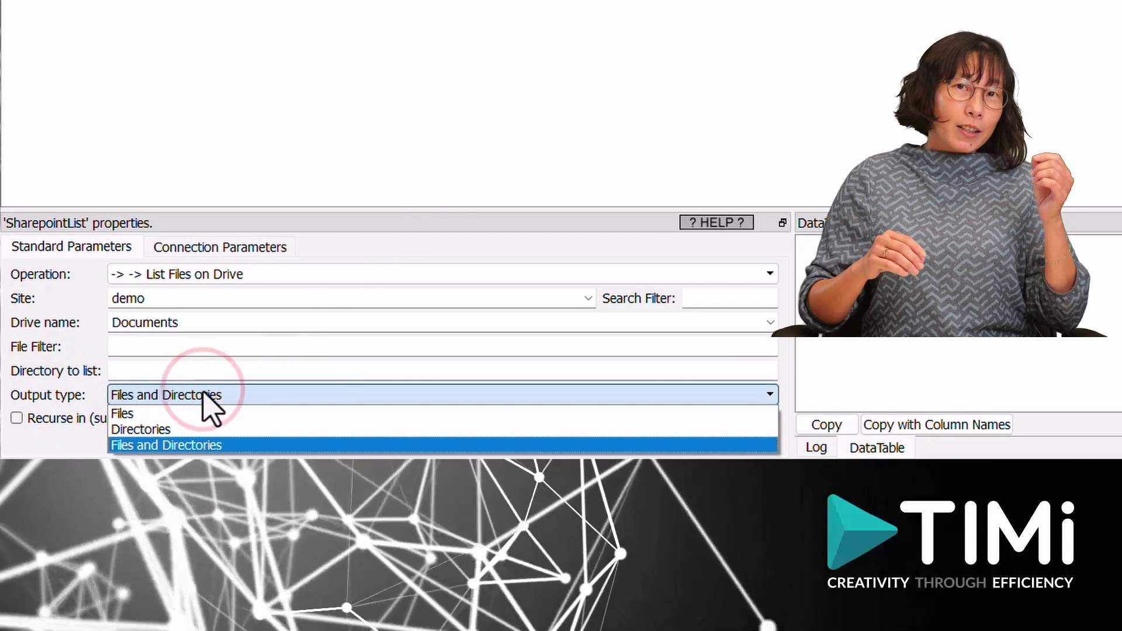
{"action": "key", "text": "Up"}
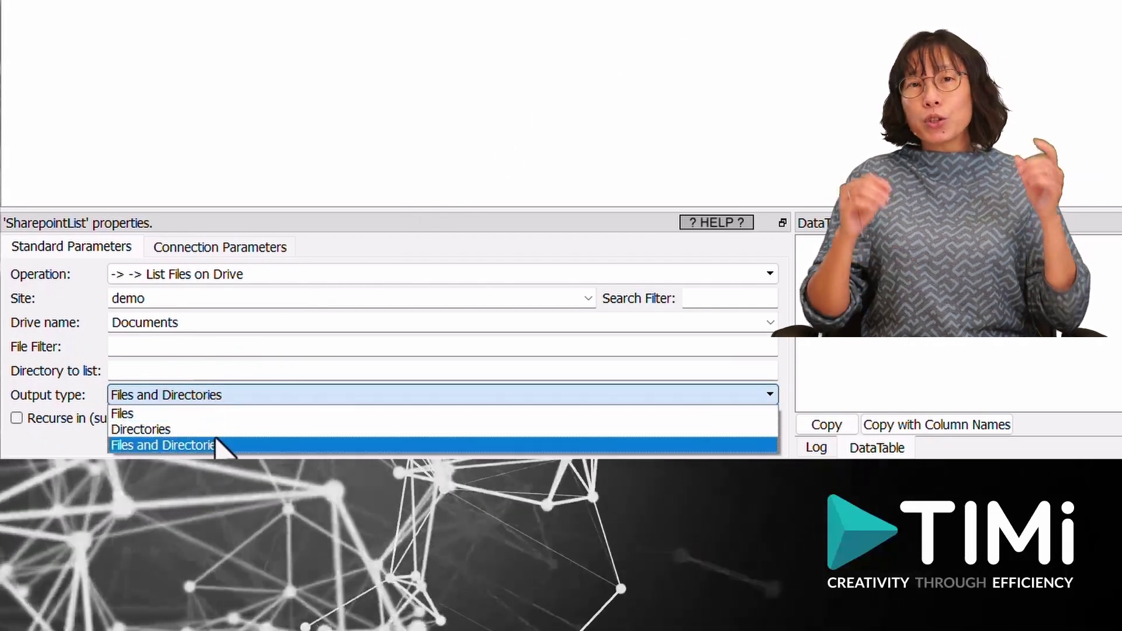
{"action": "left_click", "coordinate": [218, 445]}
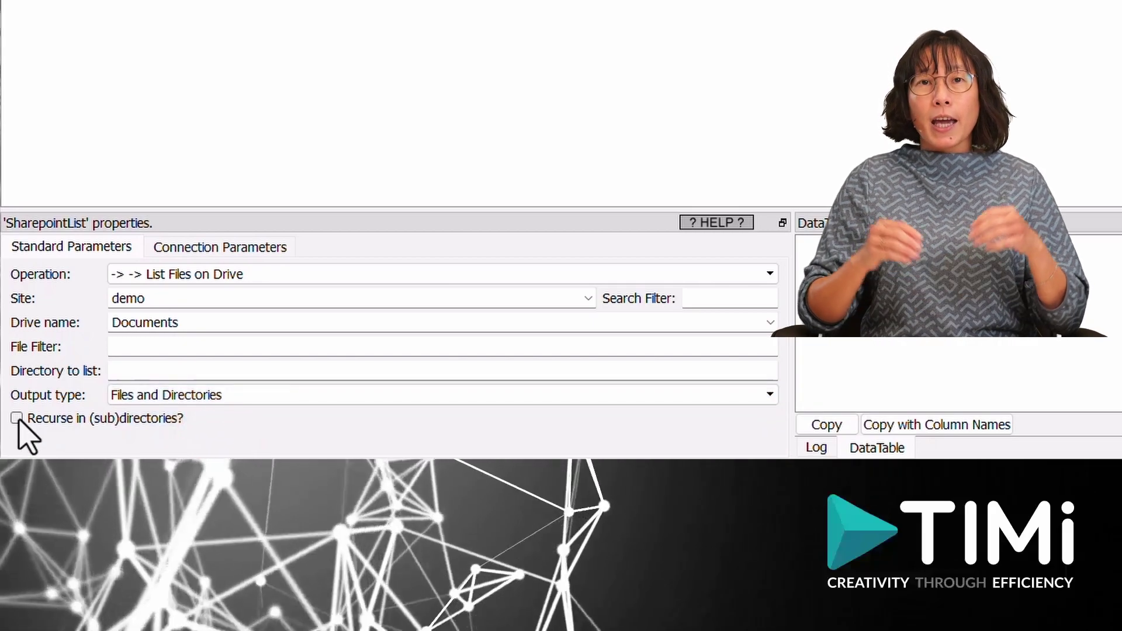
{"action": "left_click", "coordinate": [17, 418]}
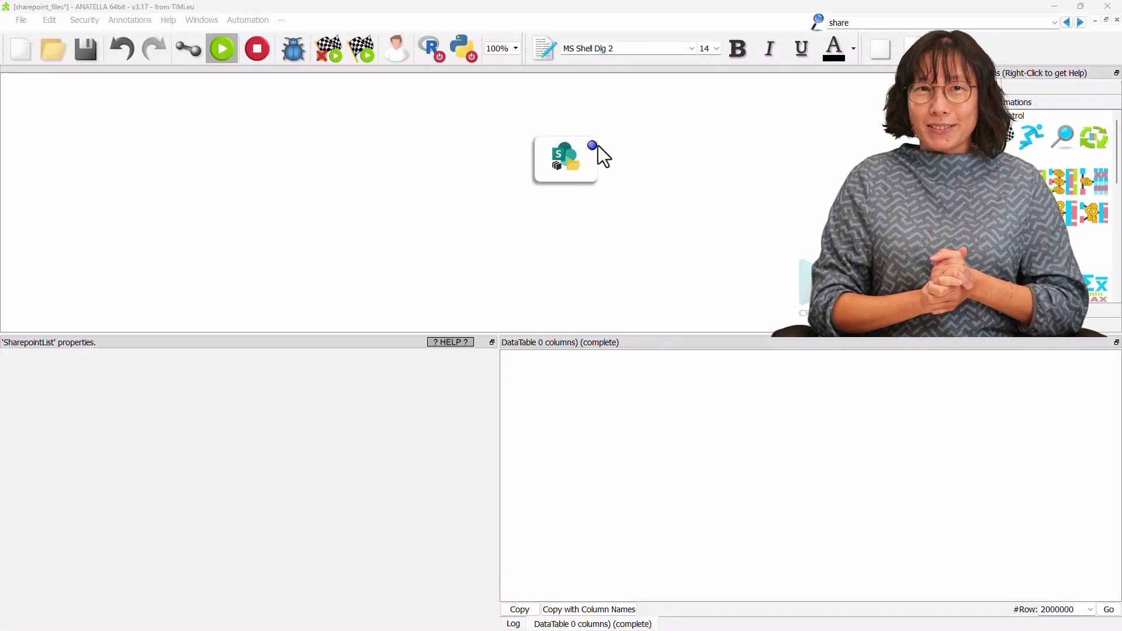
- Run the SharepointList box and inspect the isDir values of the three folders and seven files
{"action": "left_click", "coordinate": [591, 145]}
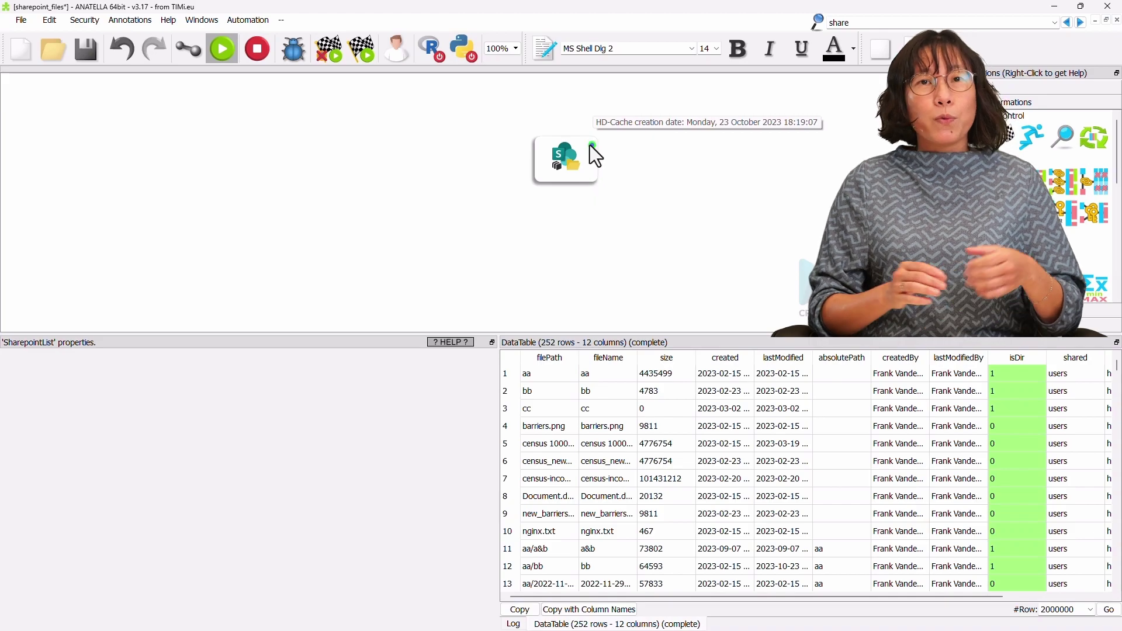
{"action": "left_click_drag", "start_coordinate": [547, 373], "coordinate": [553, 408]}
{"action": "left_click", "coordinate": [1026, 373]}
{"action": "left_click_drag", "start_coordinate": [1025, 378], "coordinate": [1023, 411]}
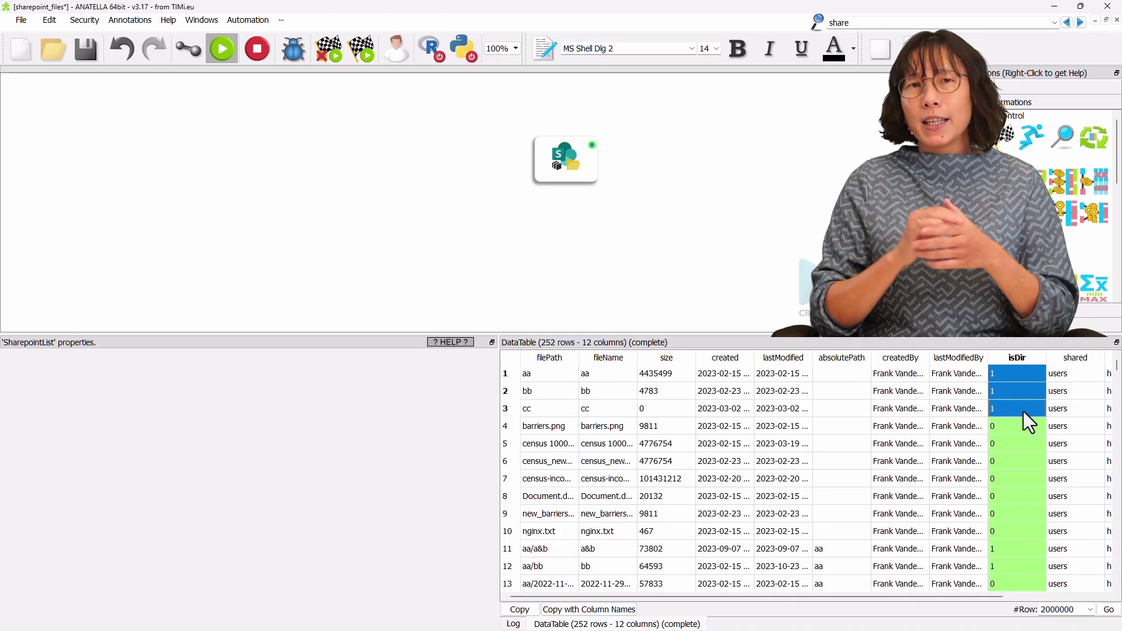
{"action": "scroll", "coordinate": [1023, 411], "scroll_direction": "down", "scroll_amount": 2}
{"action": "scroll", "coordinate": [1023, 413], "scroll_direction": "up", "scroll_amount": 2}
{"action": "left_click_drag", "start_coordinate": [1008, 433], "coordinate": [1003, 531]}
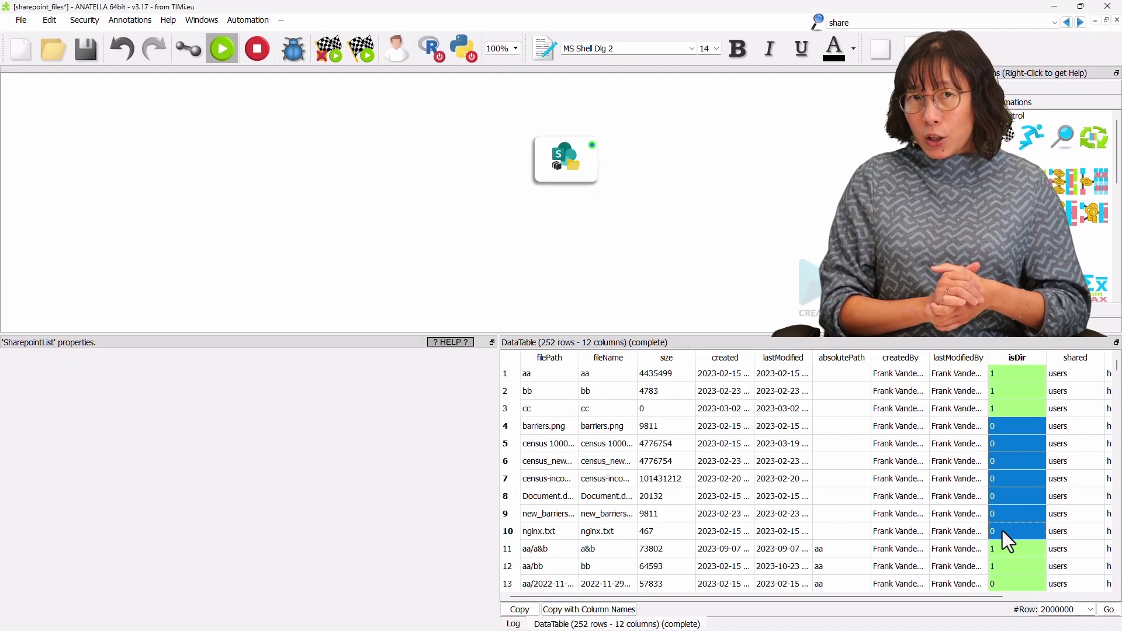
- Paste aa/bb as the Directory to list, limiting the listing to that folder
{"action": "key", "text": "alt+Tab"}
{"action": "left_click", "coordinate": [507, 374]}
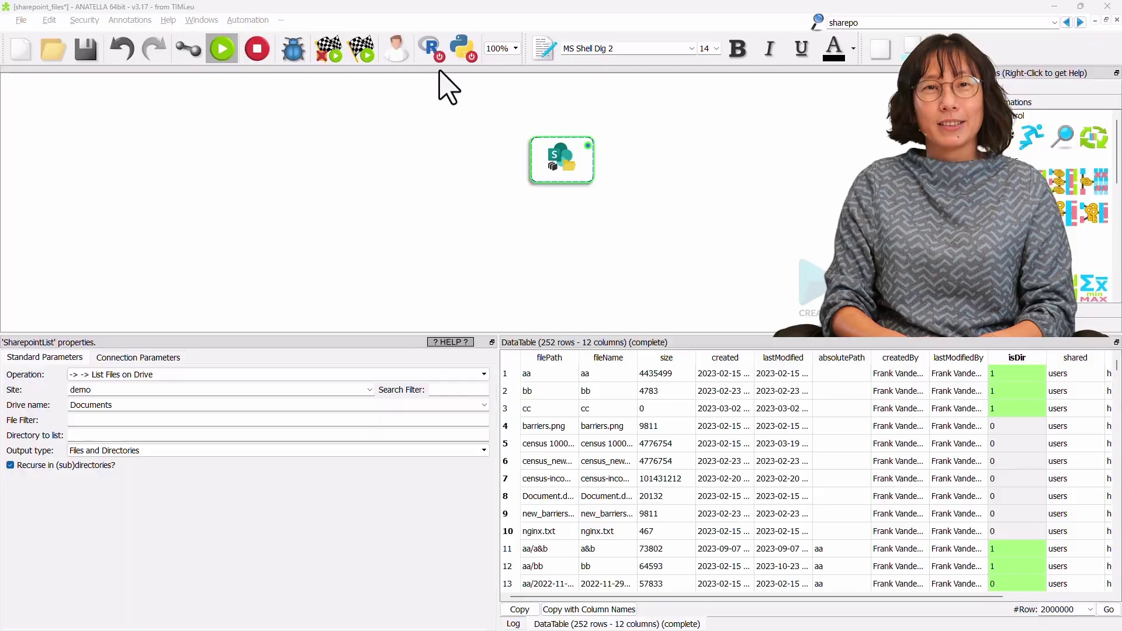
{"action": "left_click", "coordinate": [533, 566]}
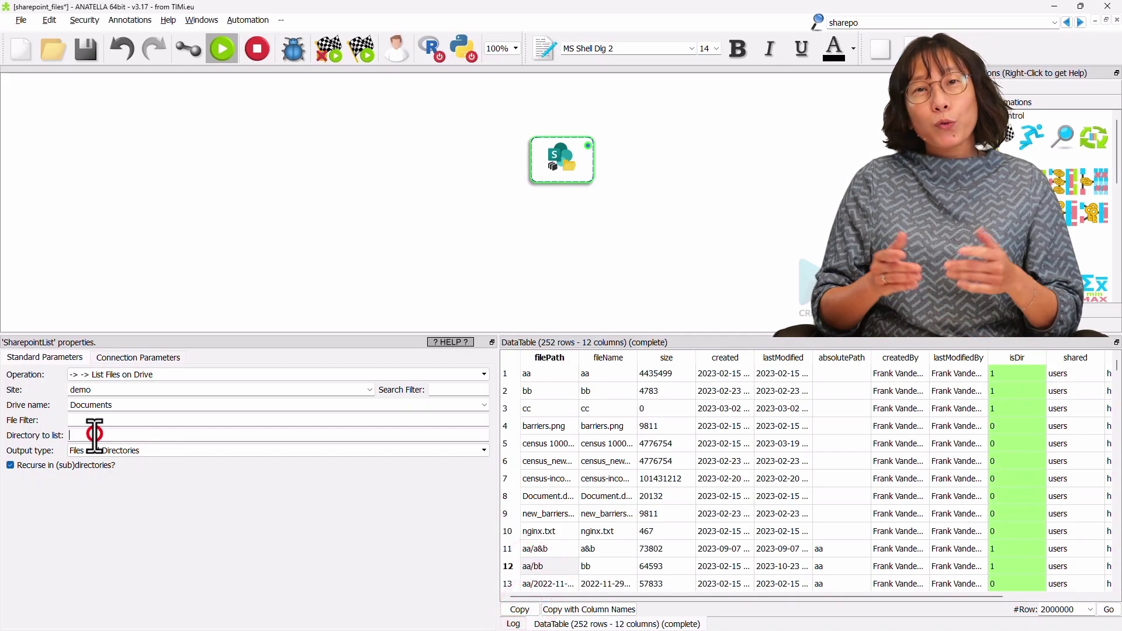
{"action": "type", "text": "aa/bb"}
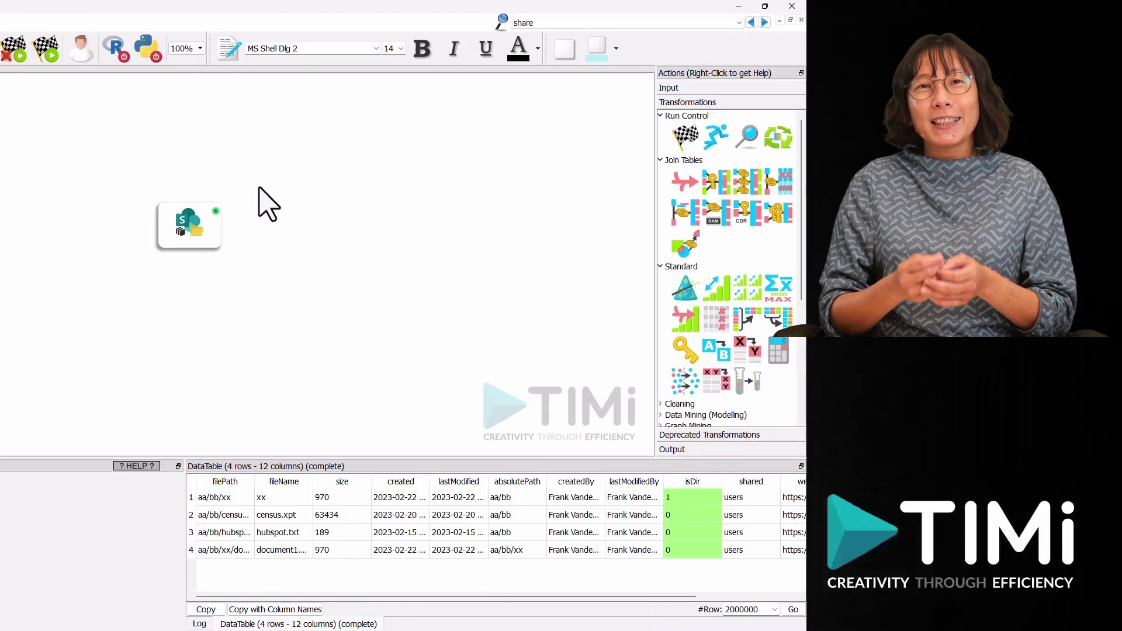
- Add a SharepointFileDownload box after the list box and paste the client ID as Application ID
{"action": "type", "text": "po"}
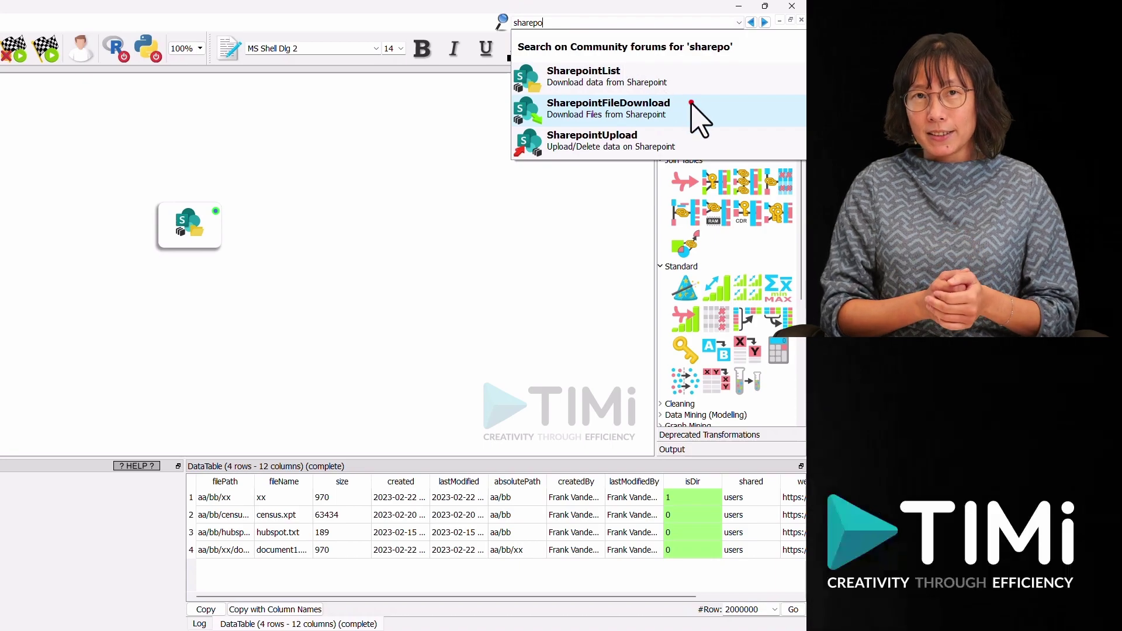
{"action": "left_click_drag", "start_coordinate": [261, 206], "coordinate": [279, 213]}
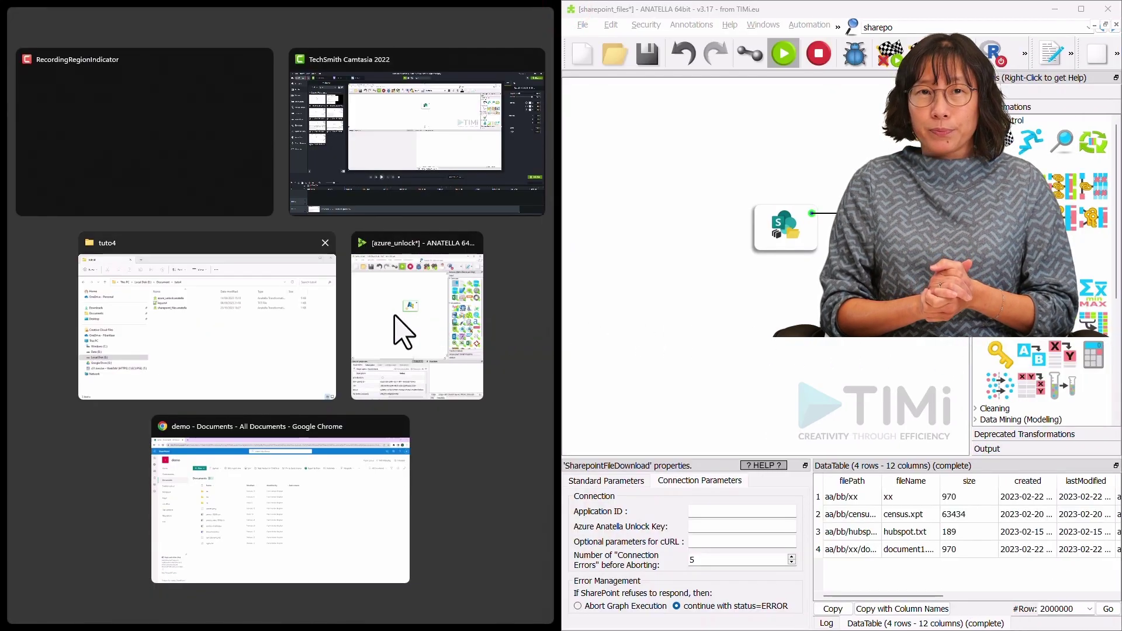
{"action": "left_click", "coordinate": [397, 321]}
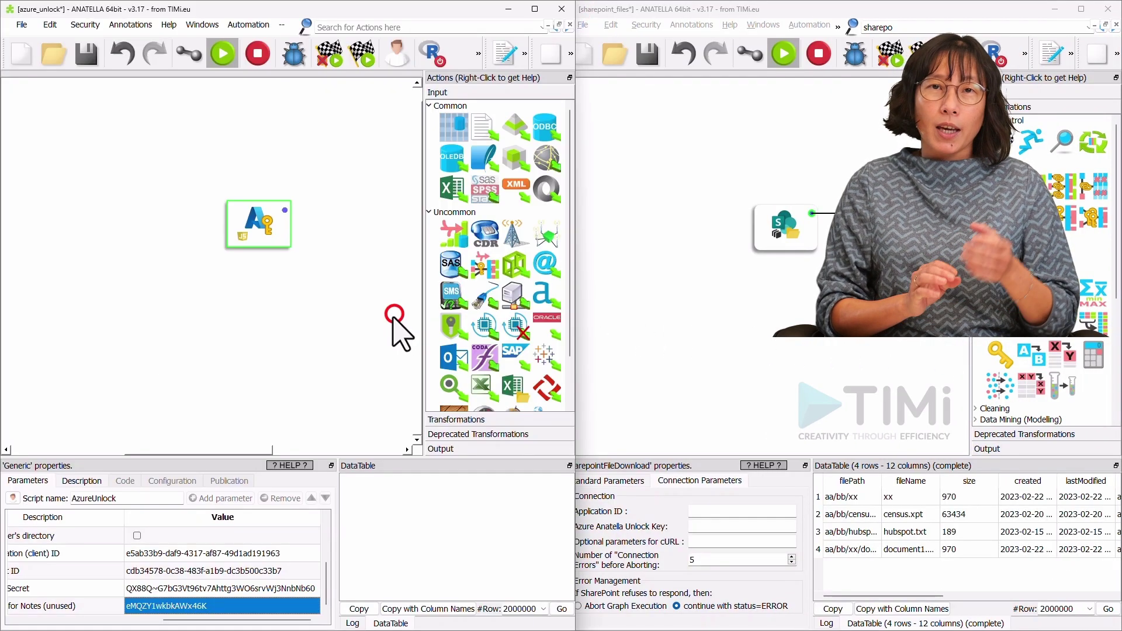
{"action": "left_click", "coordinate": [216, 553]}
{"action": "key", "text": "ctrl+c"}
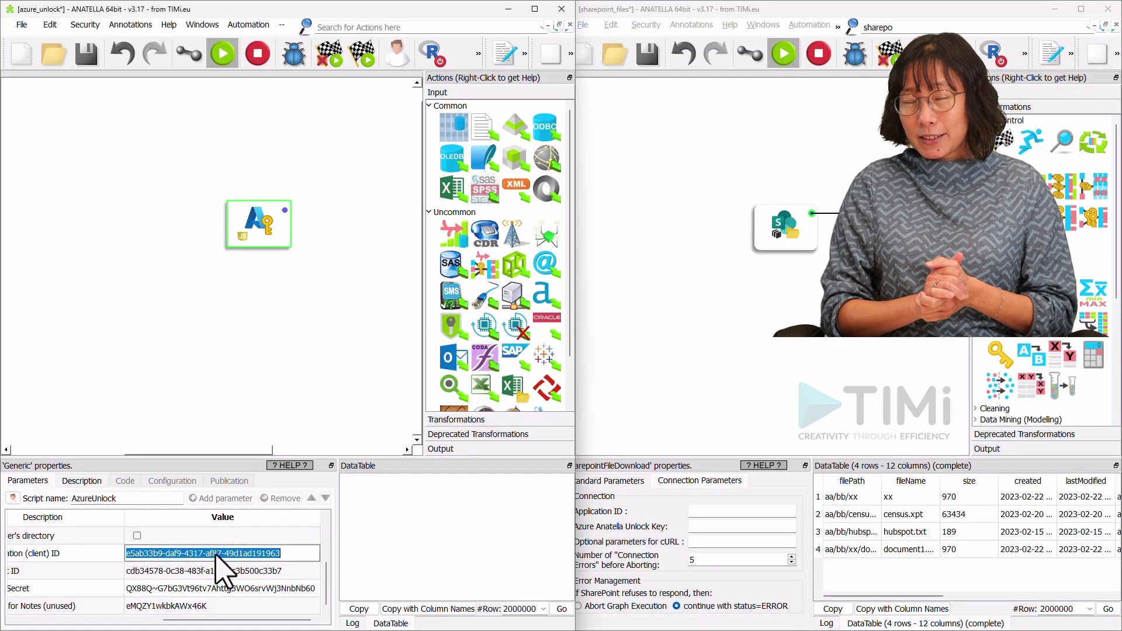
{"action": "left_click", "coordinate": [717, 512]}
{"action": "key", "text": "ctrl+v"}
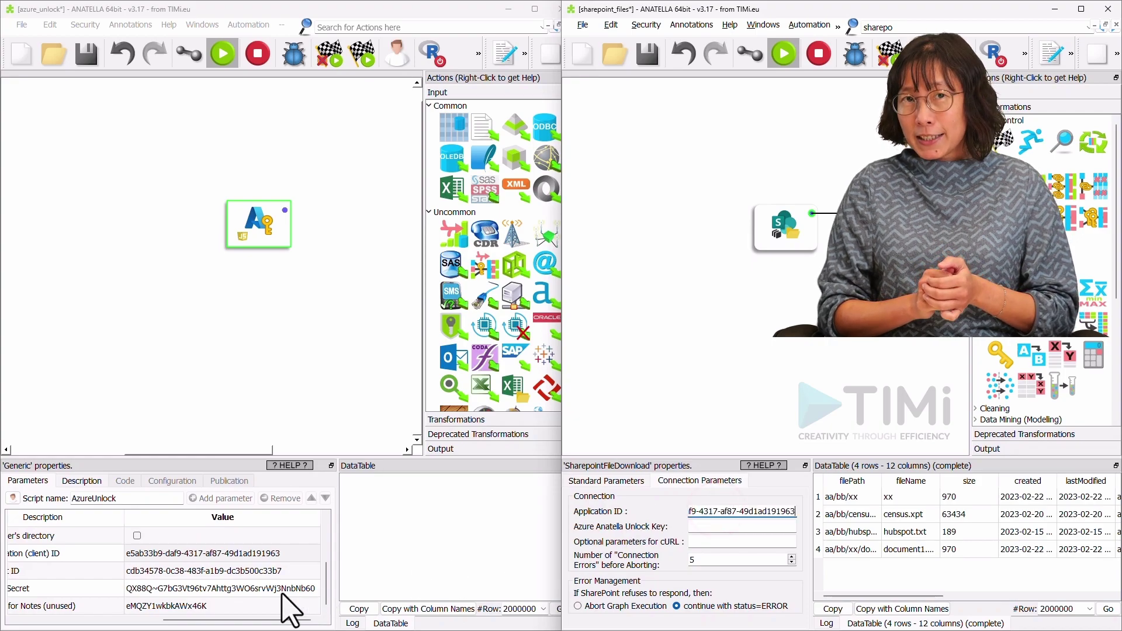
- Fill in the Azure Anatella unlock key and set the download box's site to demo
{"action": "left_click", "coordinate": [191, 606]}
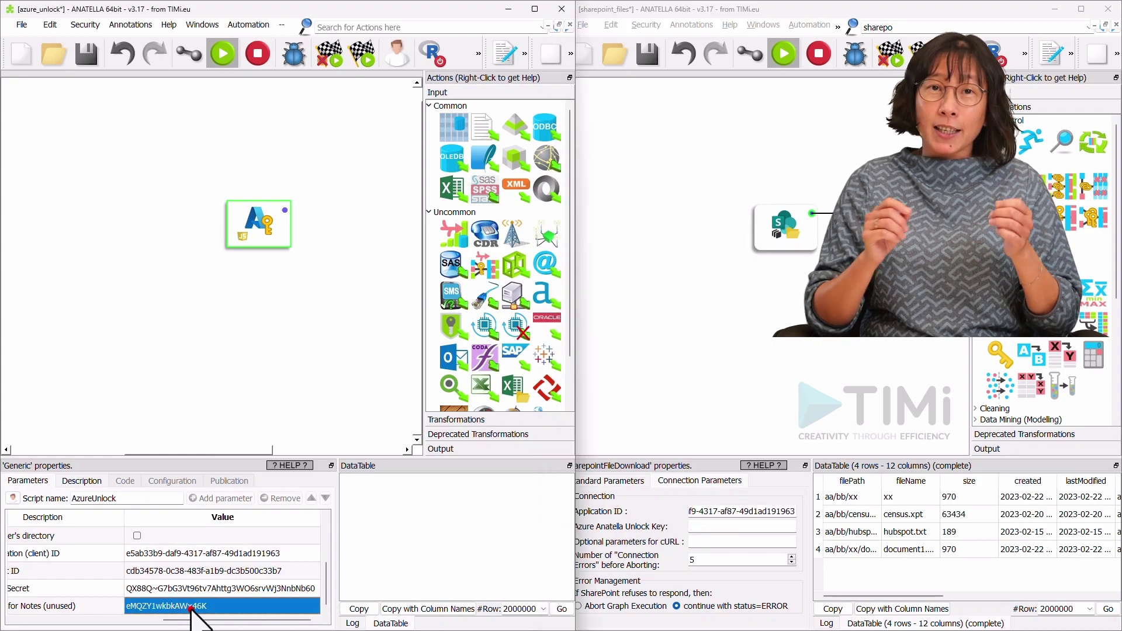
{"action": "left_click", "coordinate": [706, 525]}
{"action": "left_click", "coordinate": [623, 481]}
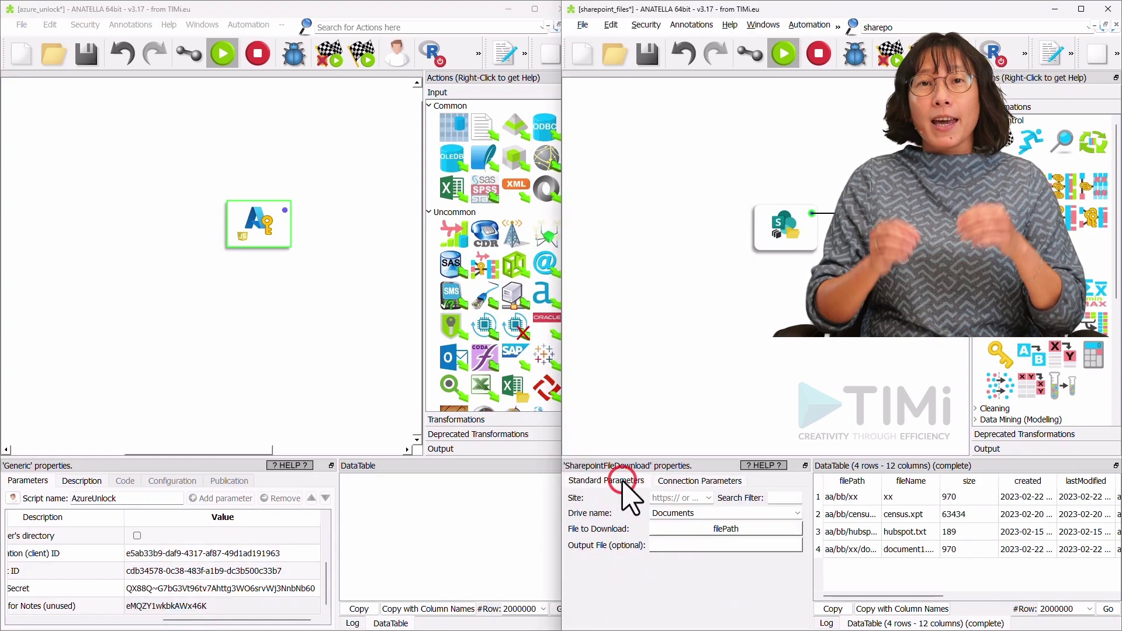
{"action": "left_click", "coordinate": [709, 498]}
{"action": "left_click", "coordinate": [674, 512]}
- Run the download box and check its statuses: ERROR for the folder, OK for three files
{"action": "left_click", "coordinate": [1081, 8]}
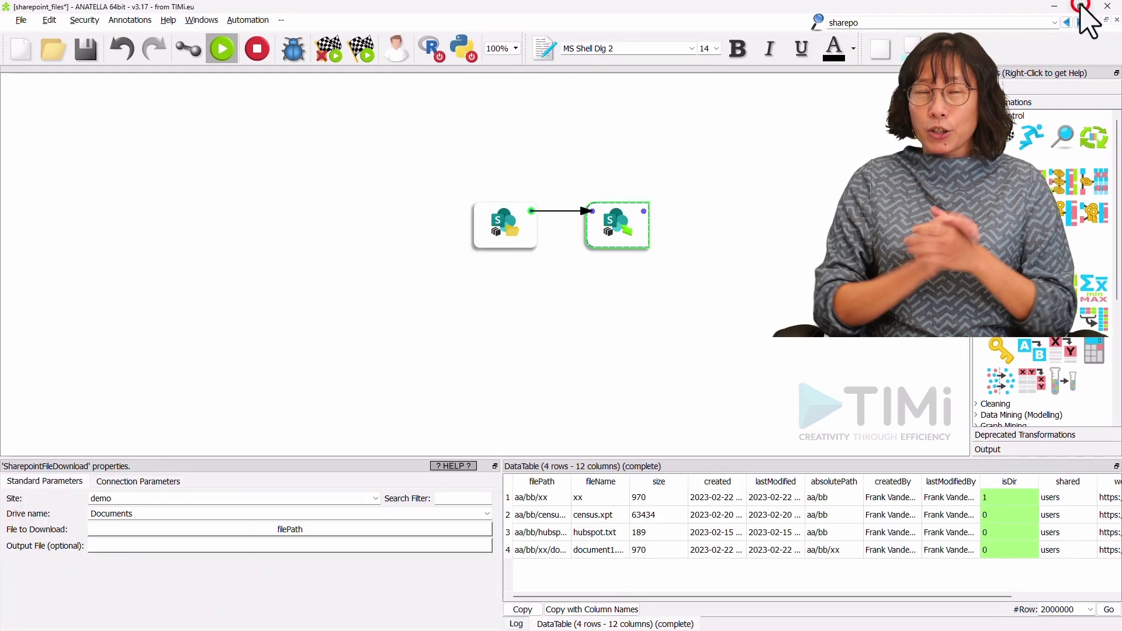
{"action": "left_click", "coordinate": [644, 211]}
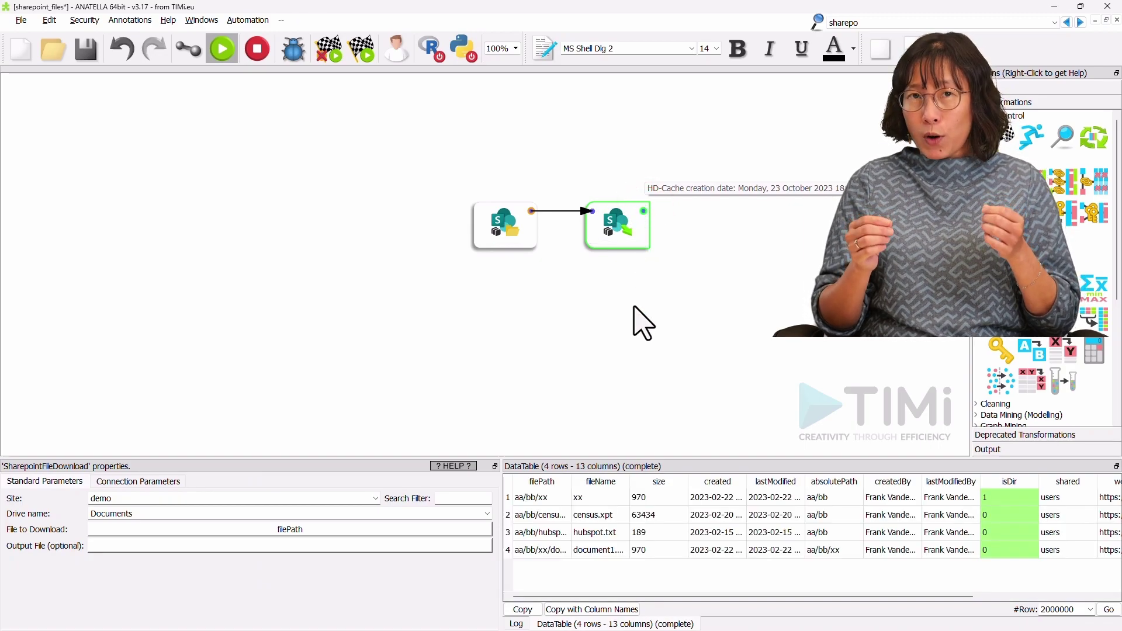
{"action": "left_click_drag", "start_coordinate": [599, 596], "coordinate": [900, 602]}
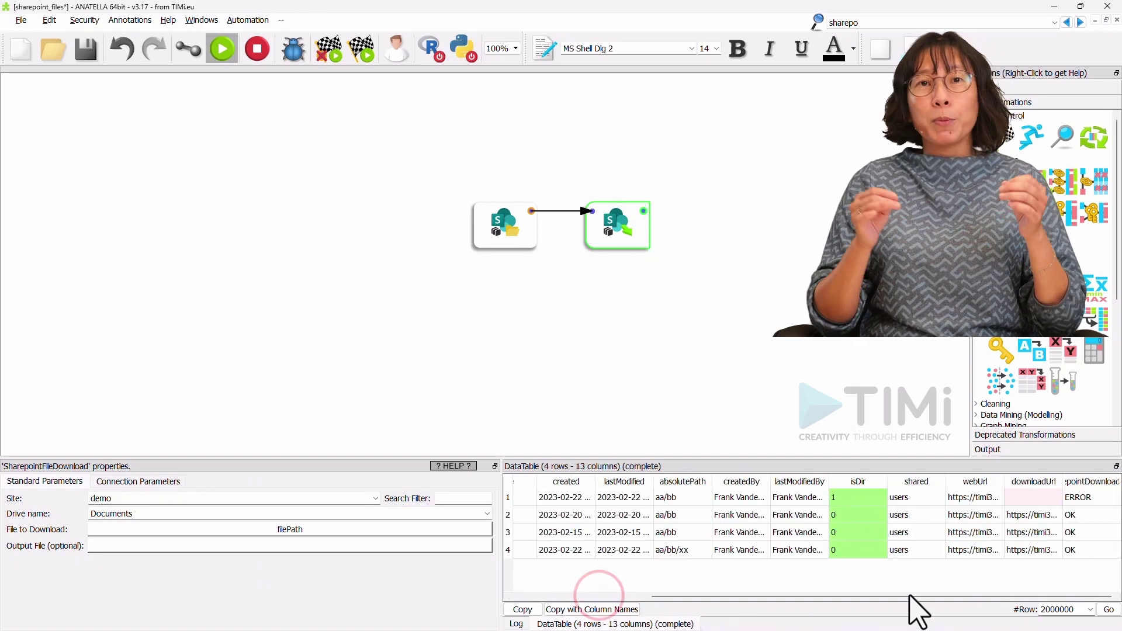
{"action": "left_click_drag", "start_coordinate": [1067, 520], "coordinate": [1062, 552]}
{"action": "left_click", "coordinate": [963, 566]}
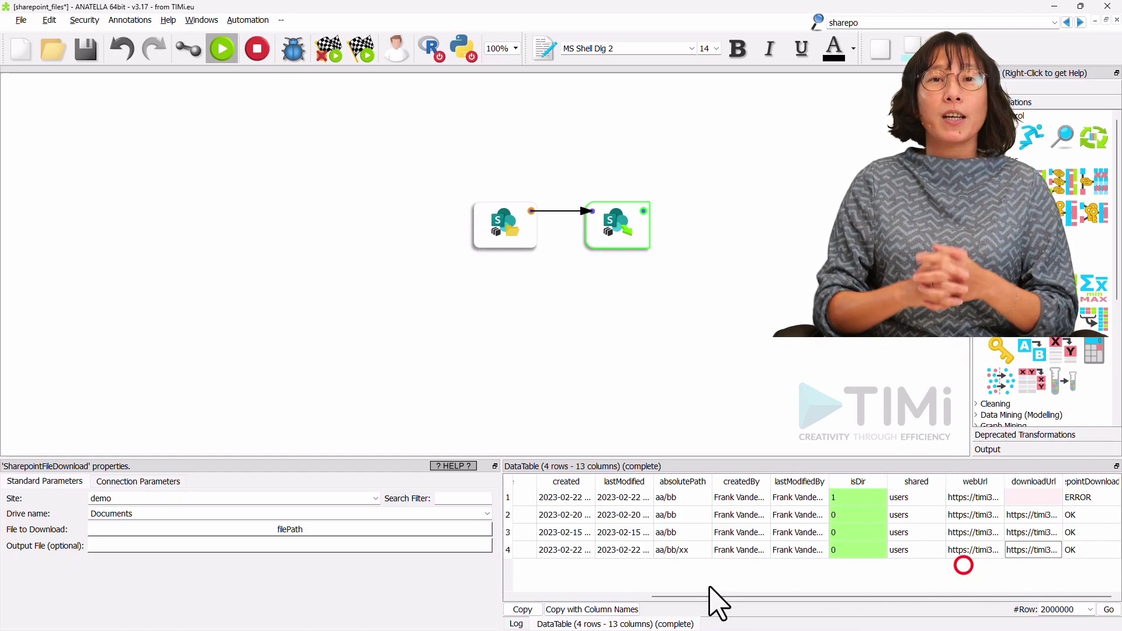
{"action": "key", "text": "alt+Tab"}
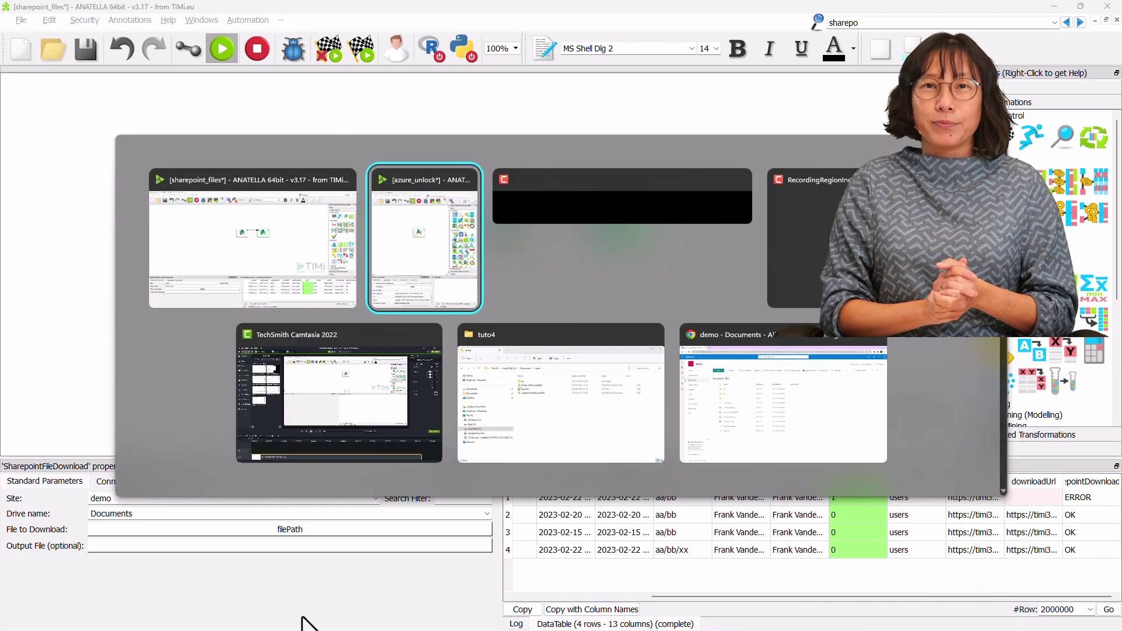
- Open the local tuto4 > aa > bb folder showing downloaded xx, census.xpt and hubspot.txt
{"action": "left_click", "coordinate": [539, 424]}
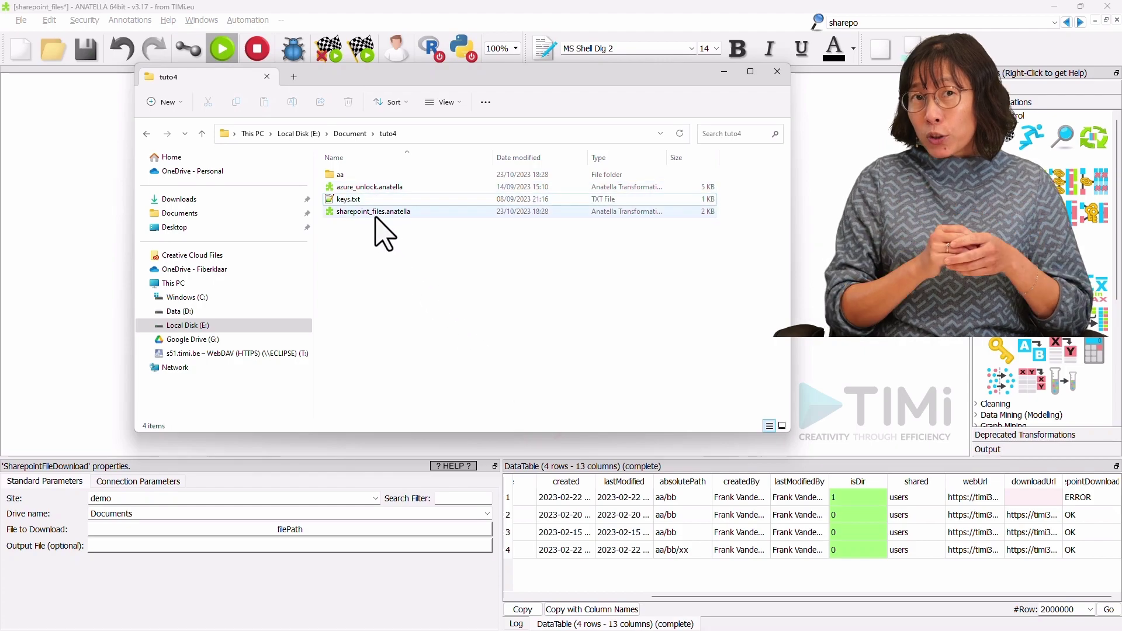
{"action": "double_click", "coordinate": [344, 174]}
{"action": "double_click", "coordinate": [345, 174]}
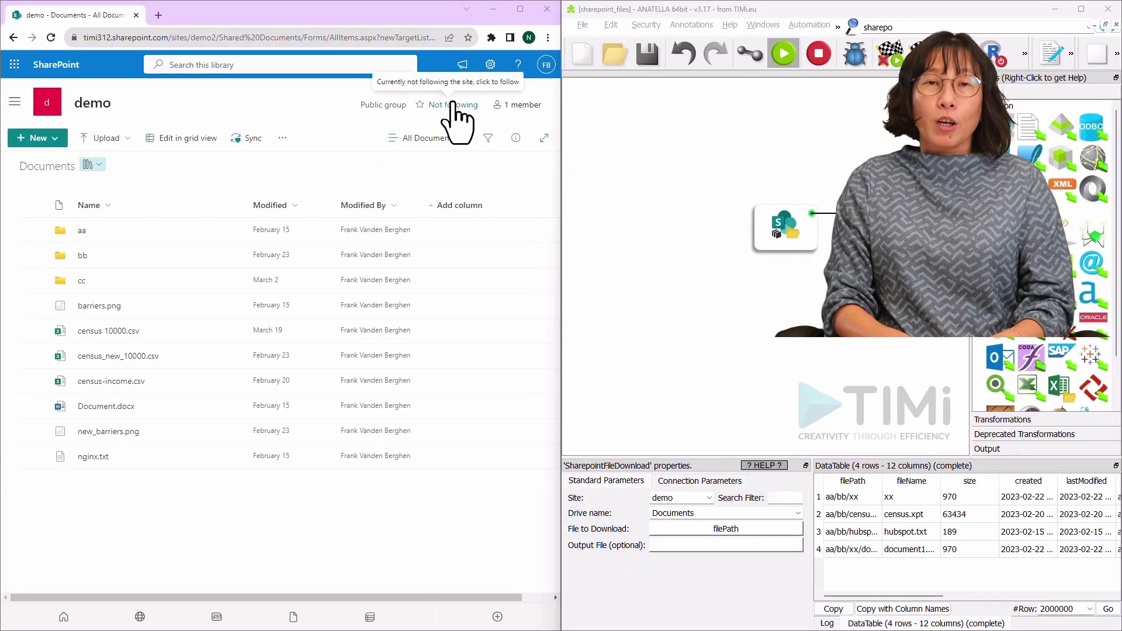
- Browse SharePoint's aa folder and preview my_picture.png, then add an inline table box to the graph
{"action": "left_click", "coordinate": [83, 230]}
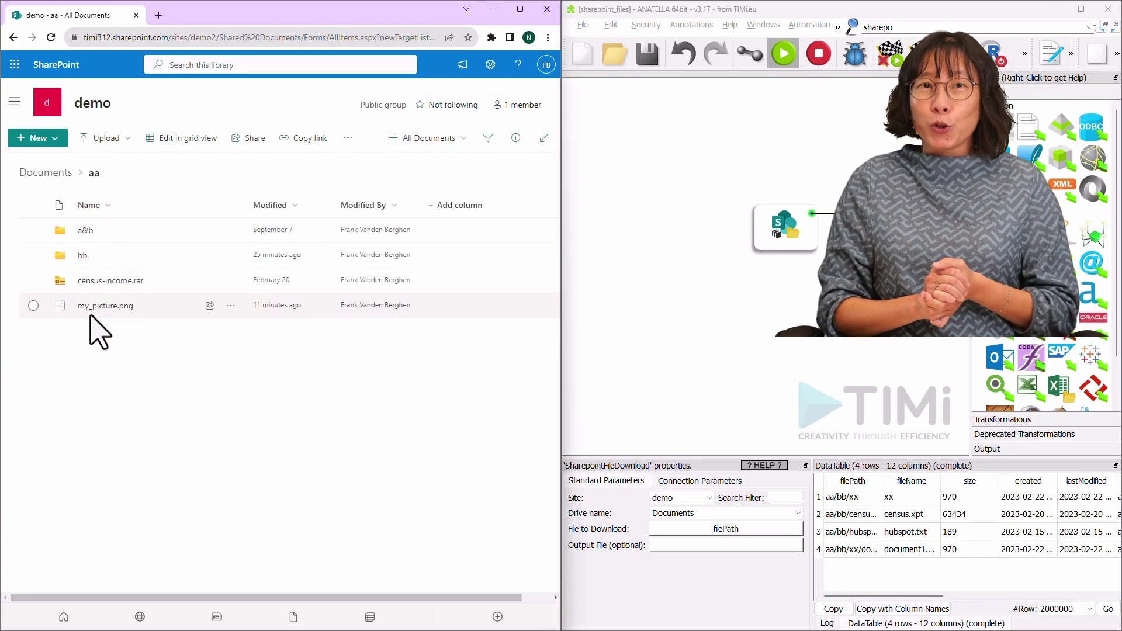
{"action": "left_click", "coordinate": [109, 306]}
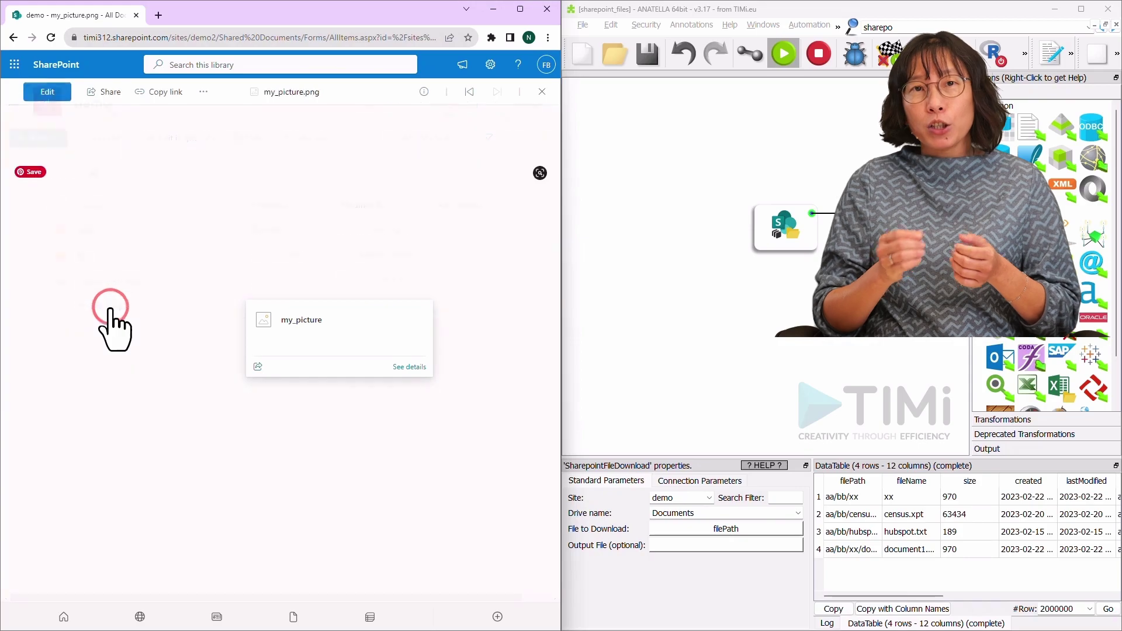
{"action": "left_click", "coordinate": [10, 38]}
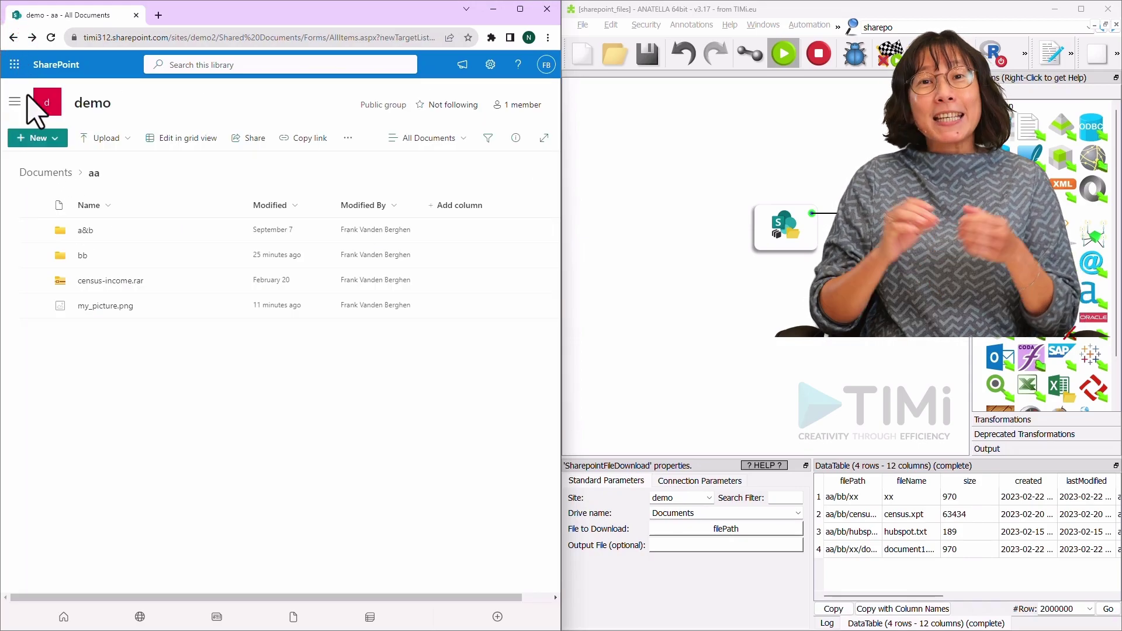
{"action": "left_click", "coordinate": [46, 172]}
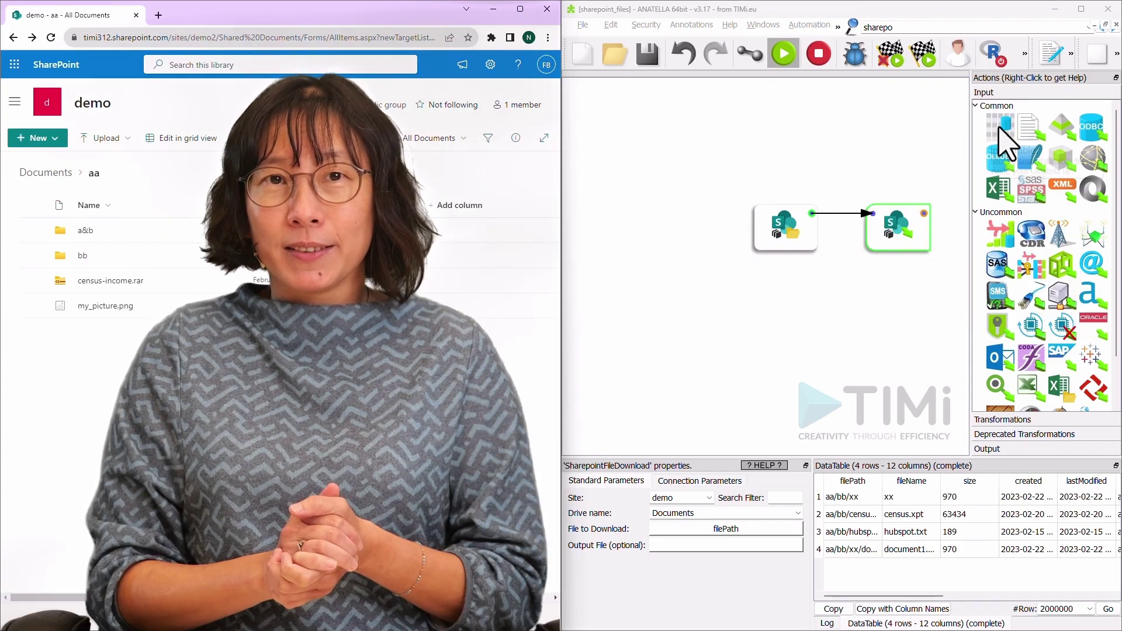
{"action": "left_click_drag", "start_coordinate": [1000, 129], "coordinate": [770, 298]}
- Fill the new inline table from the clipboard with headings: filePath aa/my_picture.png, localFile aa/myImage.png
{"action": "left_click", "coordinate": [795, 314]}
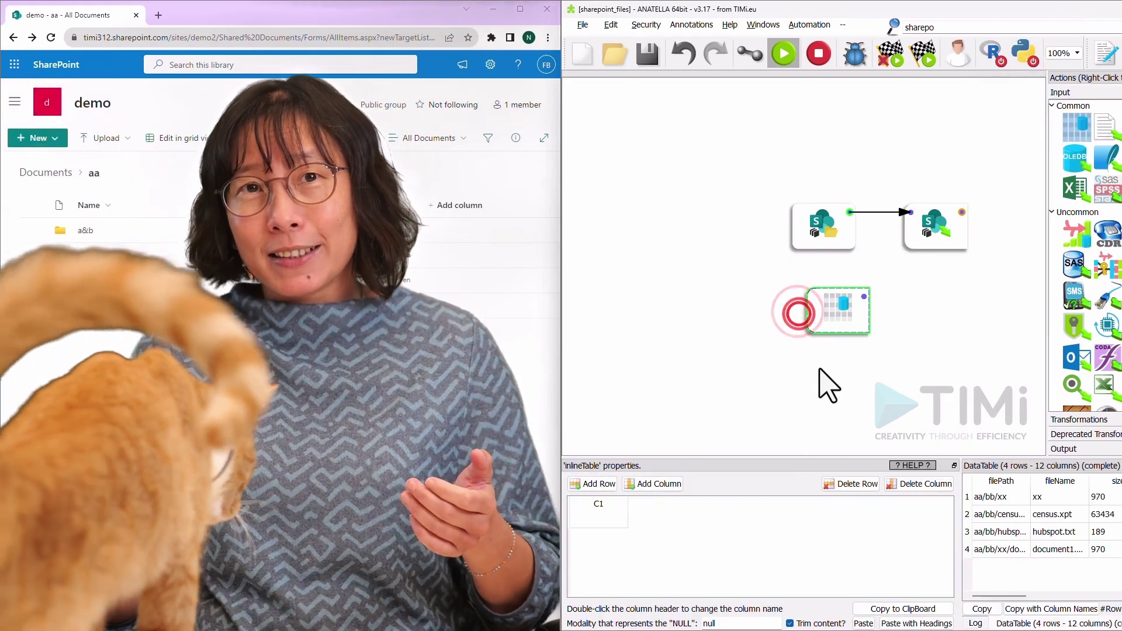
{"action": "left_click", "coordinate": [917, 623]}
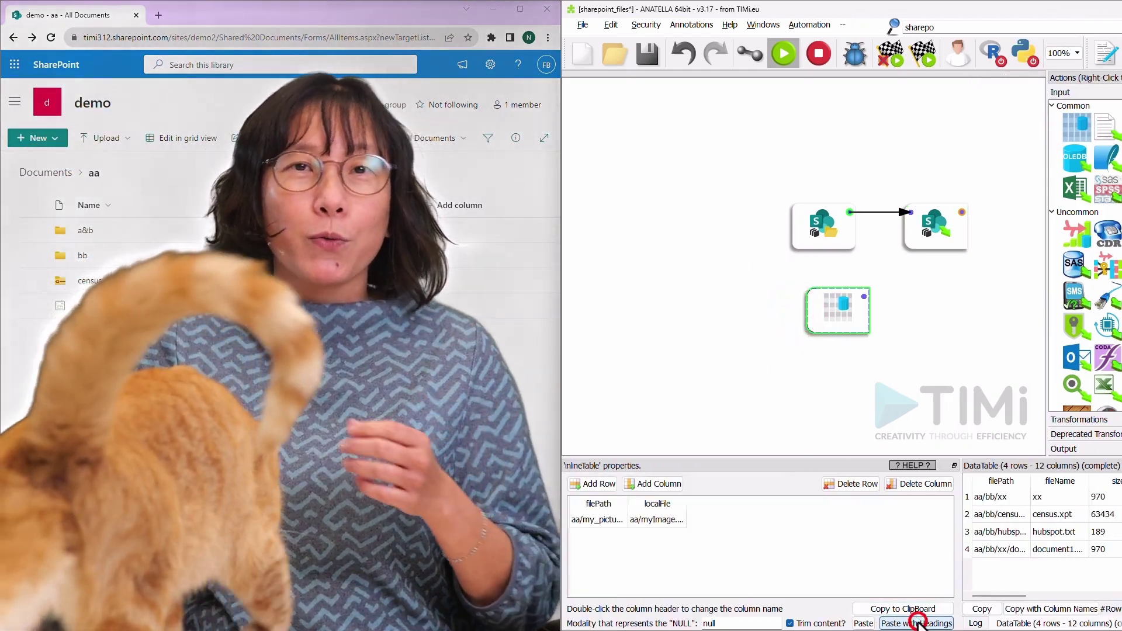
{"action": "left_click_drag", "start_coordinate": [627, 504], "coordinate": [671, 501]}
{"action": "left_click_drag", "start_coordinate": [747, 506], "coordinate": [760, 507]}
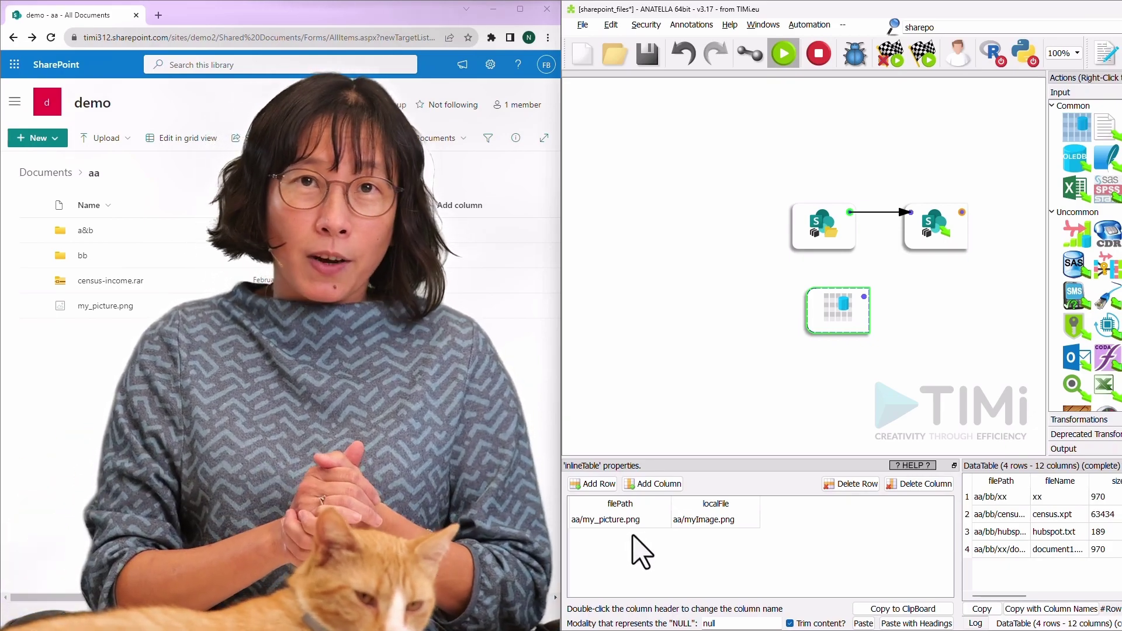
{"action": "left_click", "coordinate": [713, 518]}
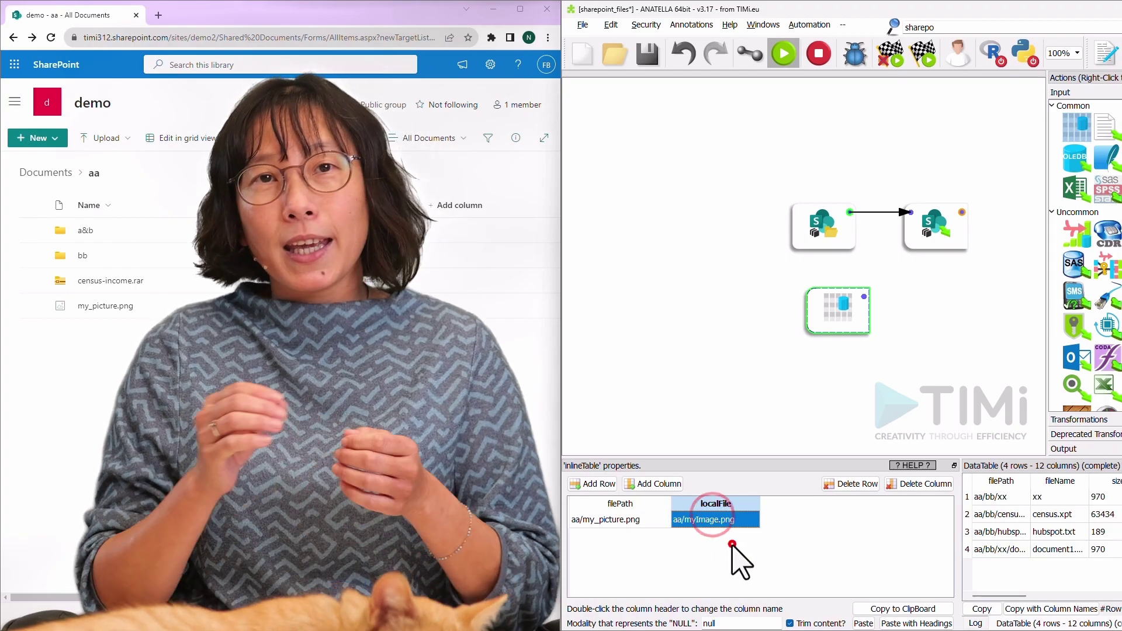
{"action": "left_click", "coordinate": [733, 545]}
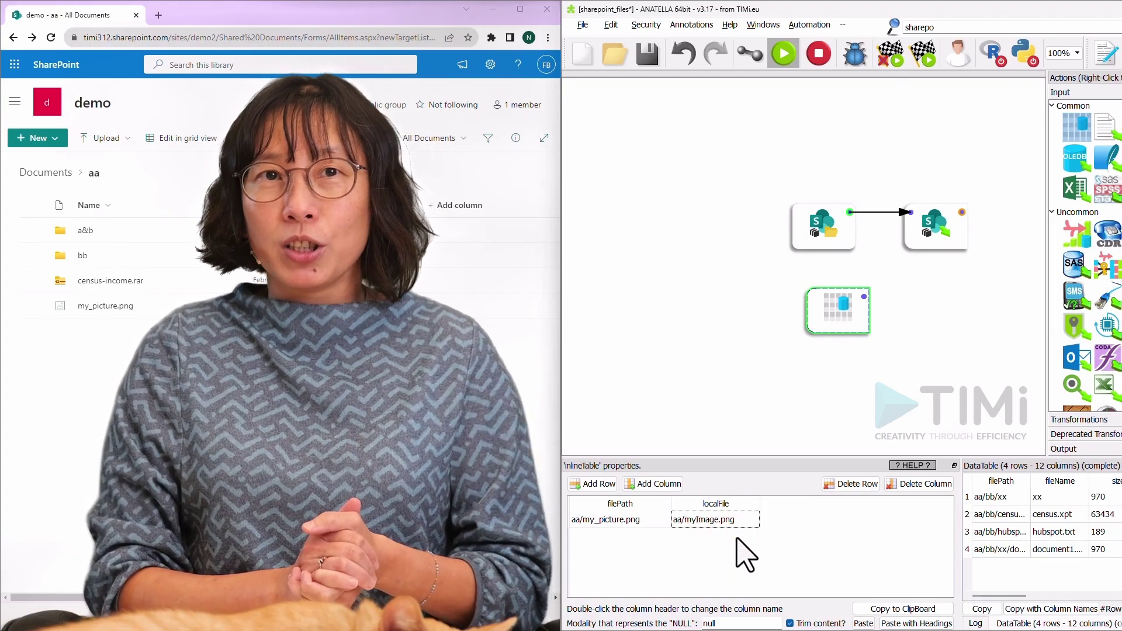
- Feed the table into a copied download box, set Output File to localFile, and run it
{"action": "left_click_drag", "start_coordinate": [915, 238], "coordinate": [902, 283]}
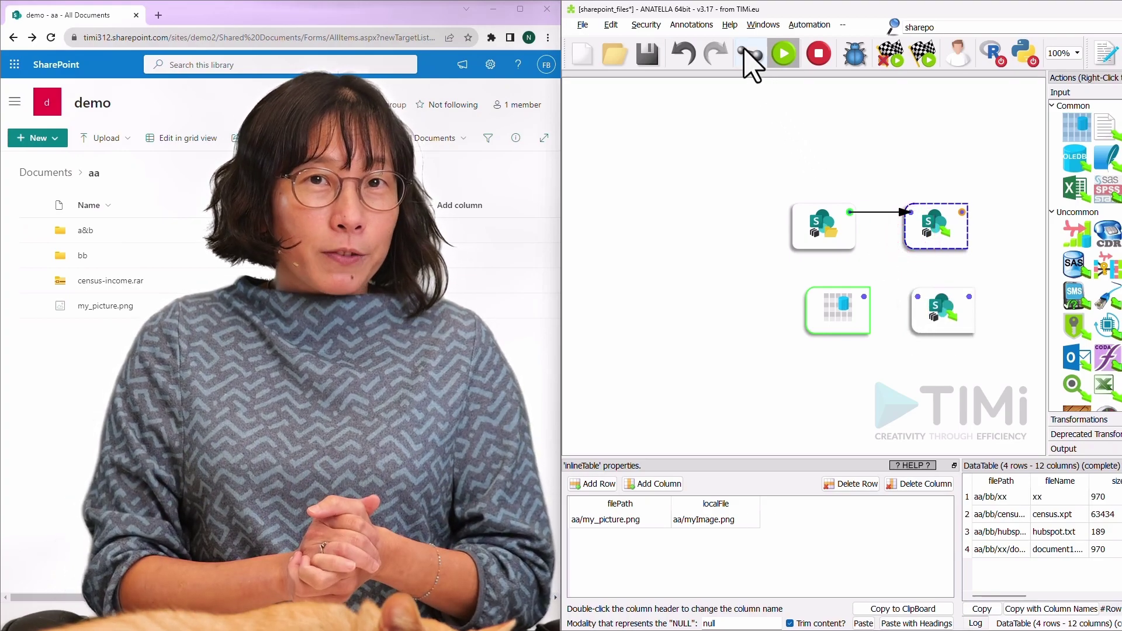
{"action": "left_click", "coordinate": [929, 304]}
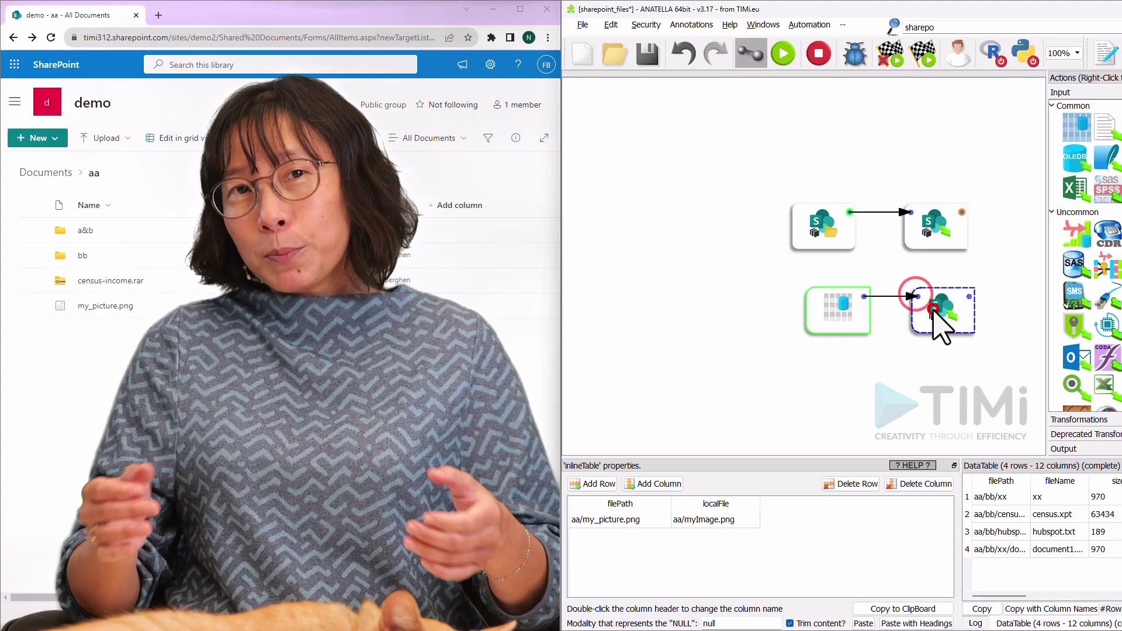
{"action": "left_click", "coordinate": [836, 532]}
{"action": "left_click", "coordinate": [816, 143]}
{"action": "double_click", "coordinate": [711, 232]}
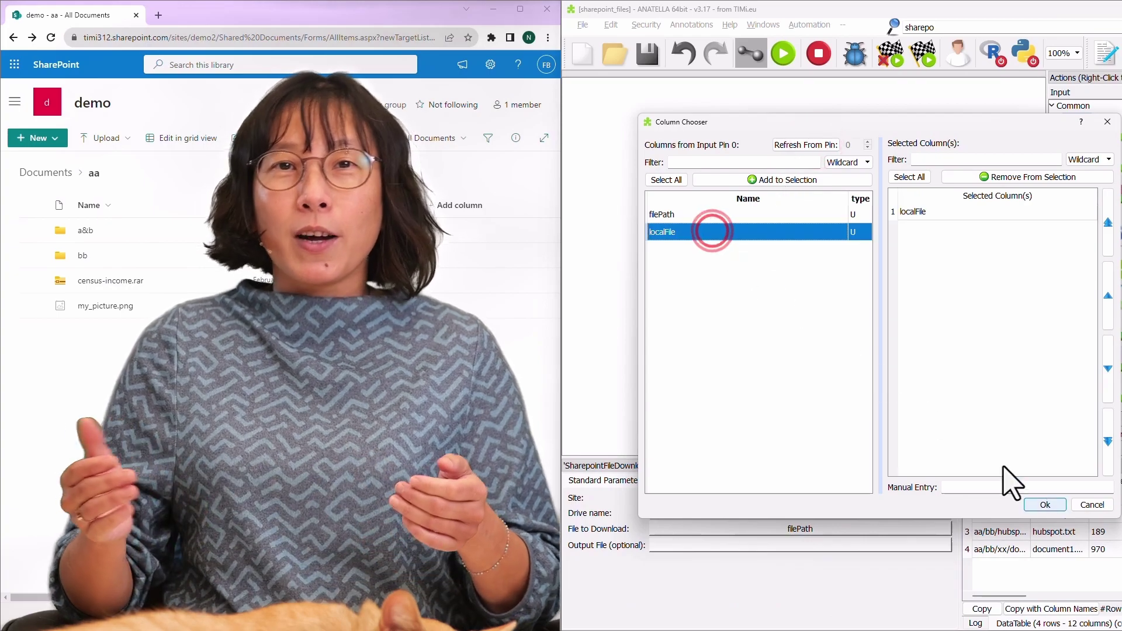
{"action": "left_click", "coordinate": [1045, 504]}
{"action": "left_click", "coordinate": [988, 297]}
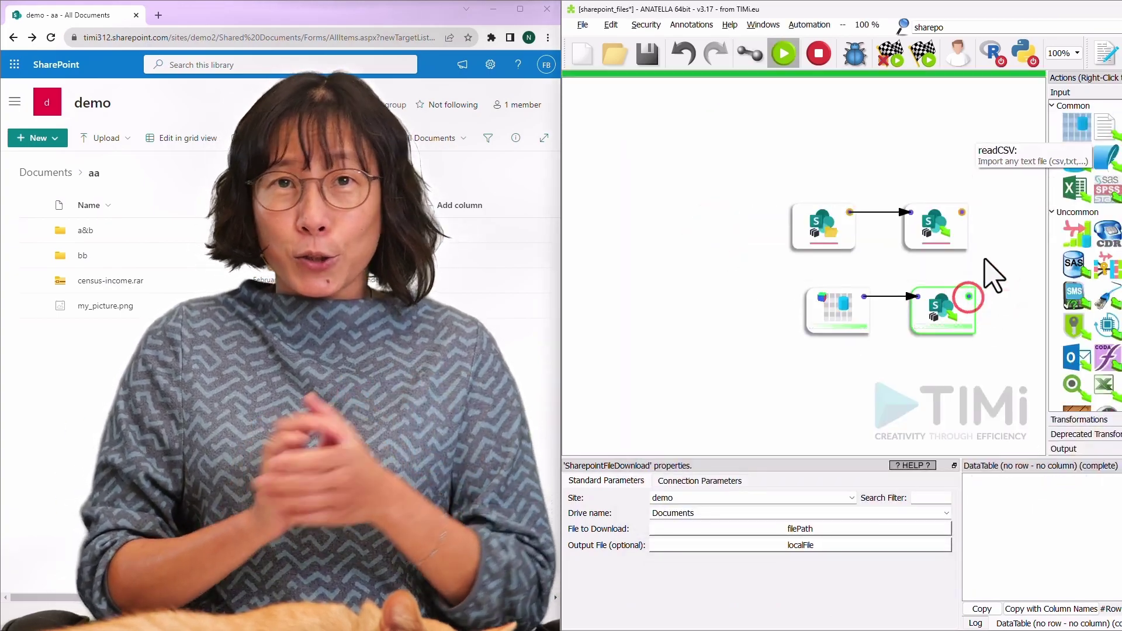
{"action": "left_click", "coordinate": [1086, 12]}
- Widen the result columns to read _SharepointDownloadStatus OK for aa/myImage.png
{"action": "left_click", "coordinate": [830, 16]}
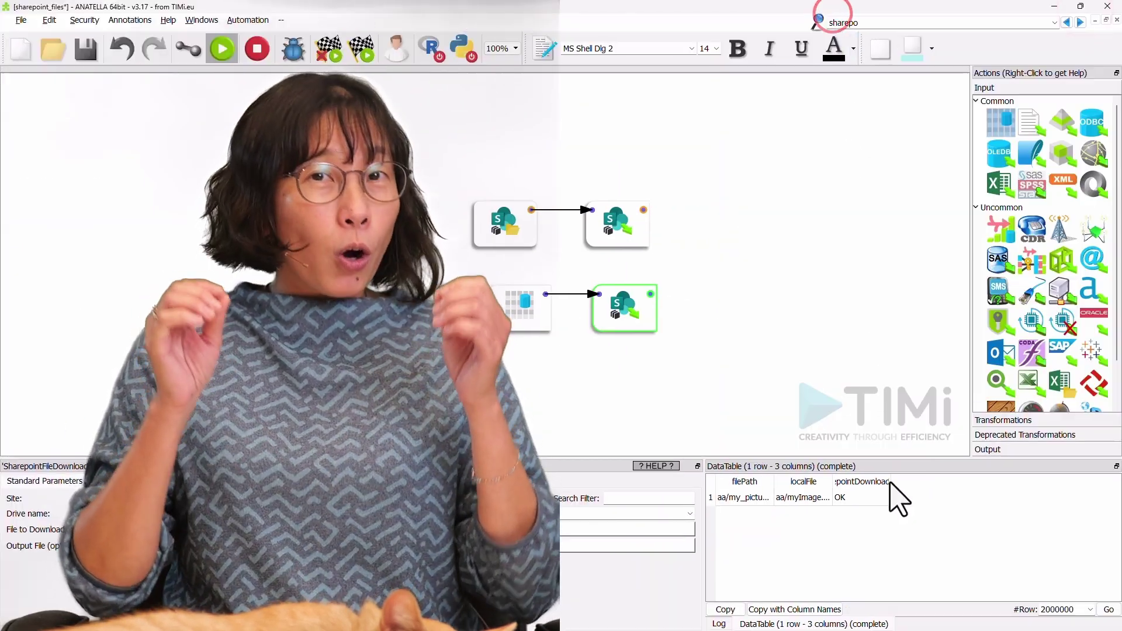
{"action": "left_click_drag", "start_coordinate": [929, 480], "coordinate": [1020, 480]}
{"action": "left_click_drag", "start_coordinate": [834, 481], "coordinate": [887, 480]}
- In File Explorer, confirm myImage.png now sits in the tuto4 > aa folder
{"action": "key", "text": "alt+Tab"}
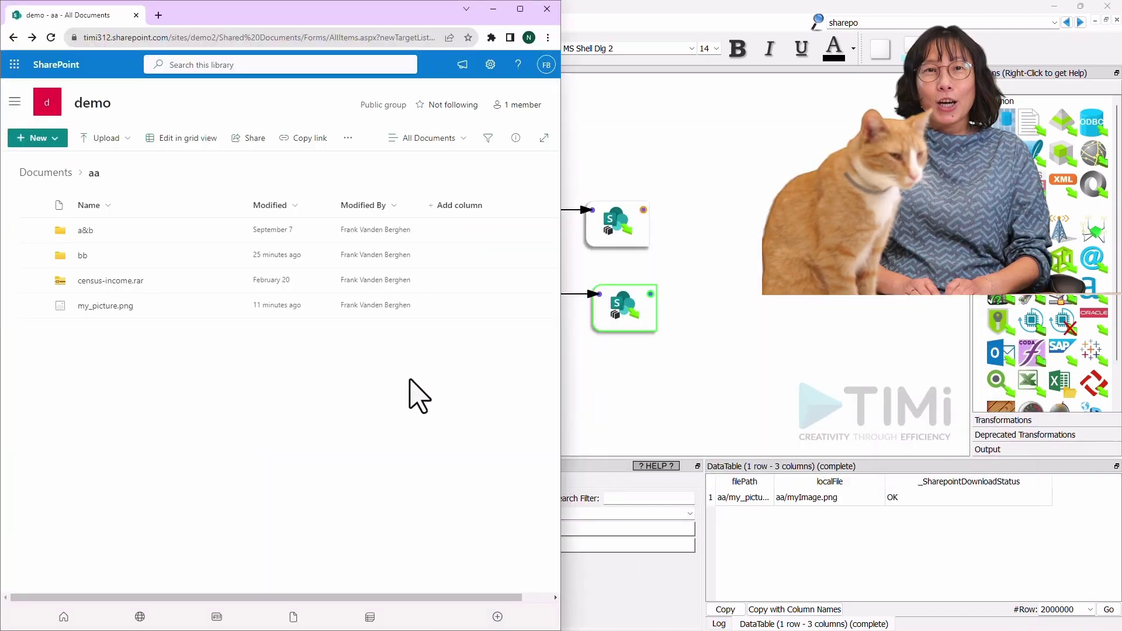
{"action": "key", "text": "alt+Tab"}
{"action": "left_click", "coordinate": [702, 414]}
{"action": "left_click", "coordinate": [388, 134]}
{"action": "double_click", "coordinate": [360, 173]}
{"action": "left_click", "coordinate": [354, 187]}
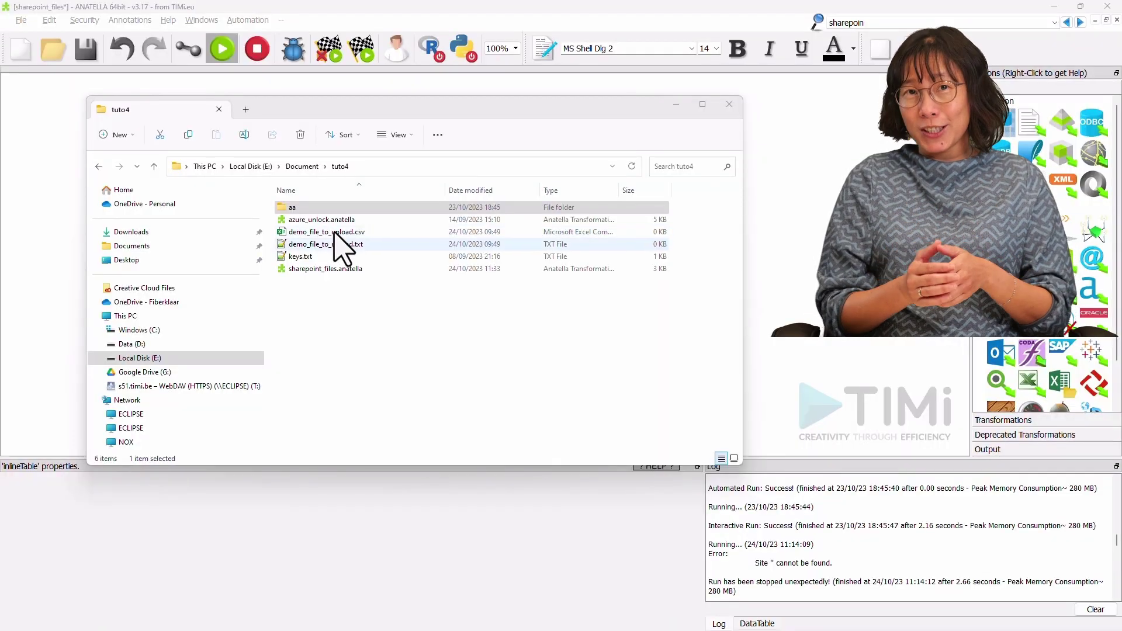
- Check the demo_file_to_upload .csv and .txt files in tuto4, then duplicate the inline table below the original
{"action": "left_click", "coordinate": [335, 245]}
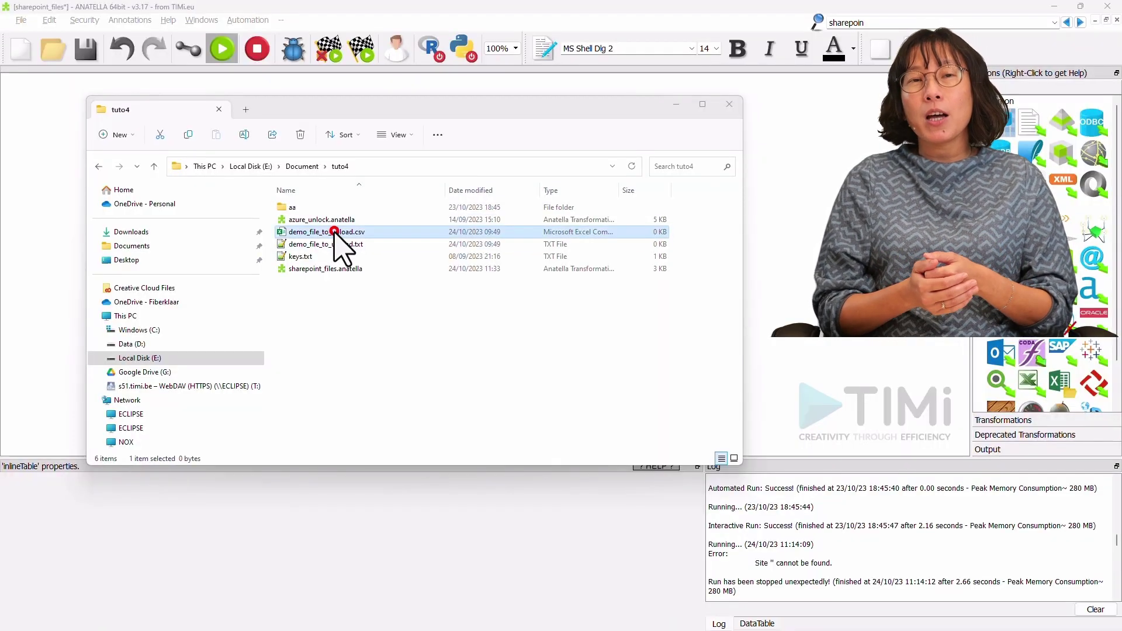
{"action": "left_click", "coordinate": [339, 232]}
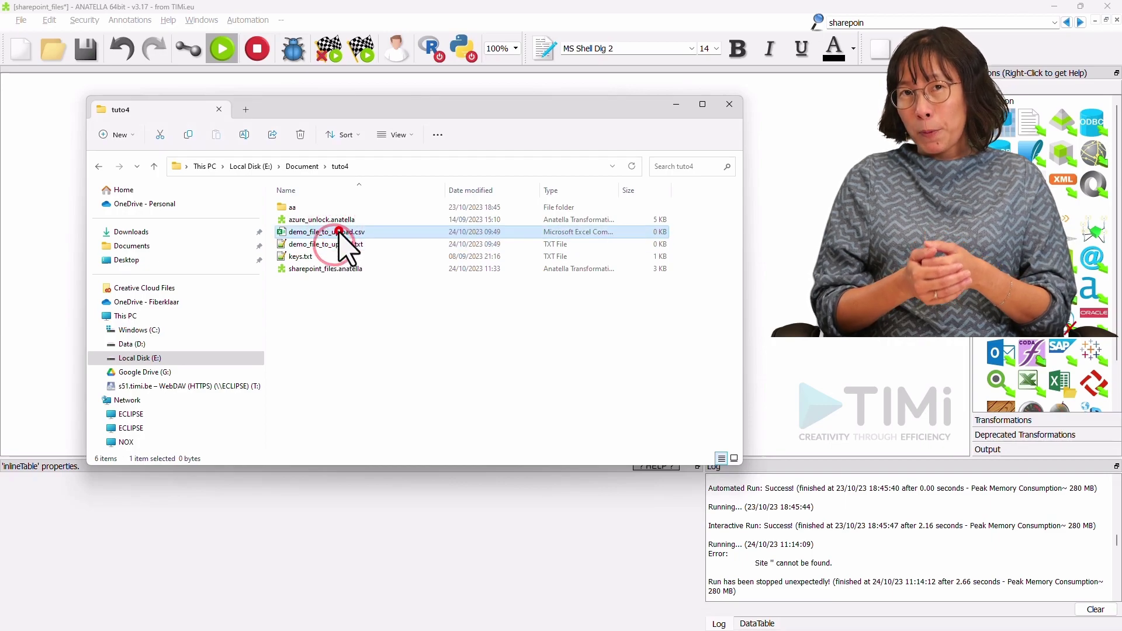
{"action": "left_click", "coordinate": [384, 244]}
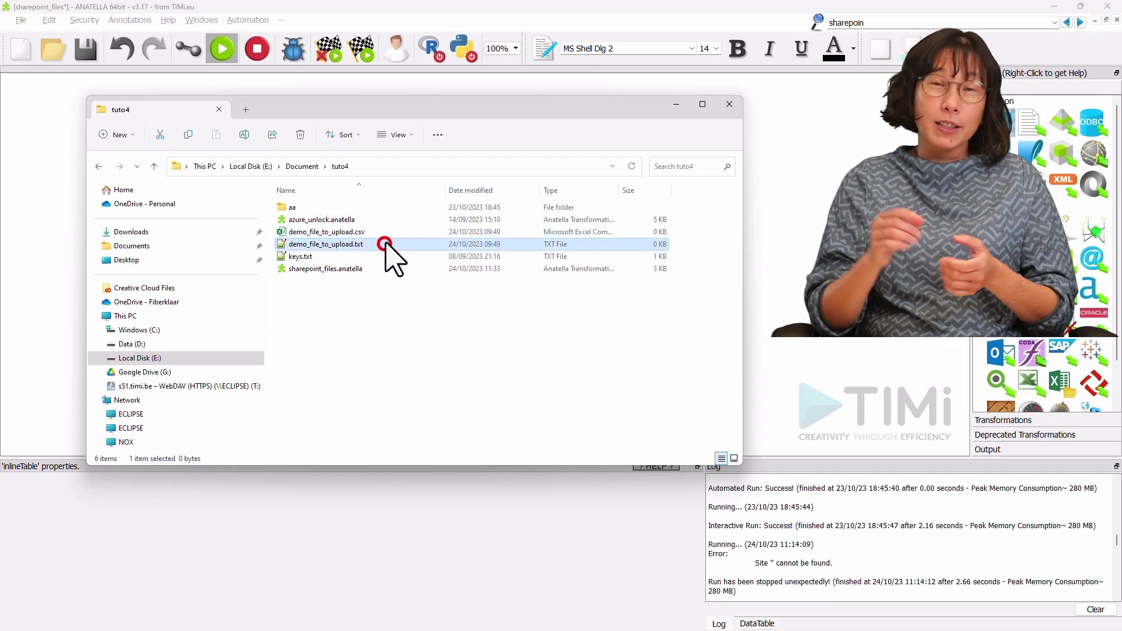
{"action": "left_click", "coordinate": [391, 231]}
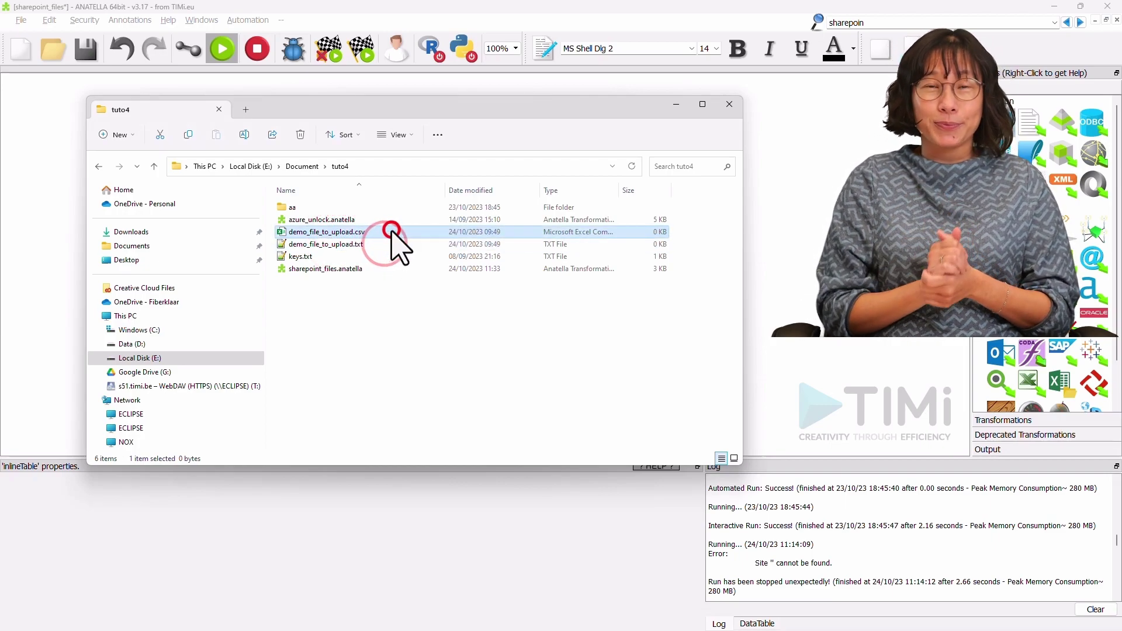
{"action": "left_click", "coordinate": [783, 264]}
{"action": "left_click_drag", "start_coordinate": [497, 231], "coordinate": [494, 299]}
- Set both cells to demo_file_to_upload.txt and rename the filePath column to RemoteFile
{"action": "left_click", "coordinate": [513, 294]}
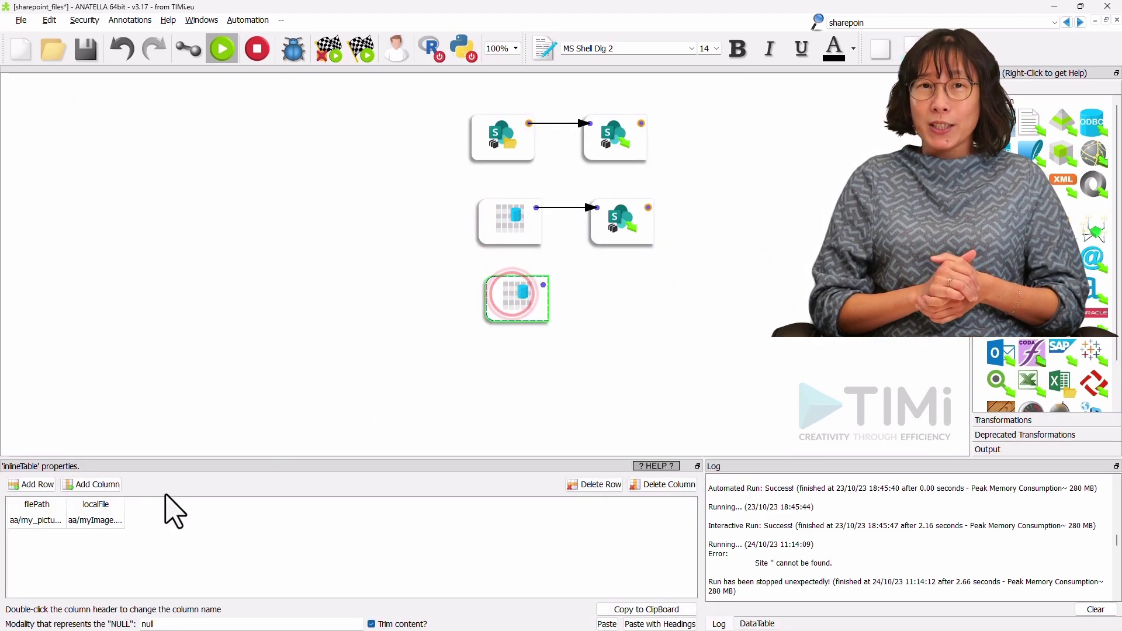
{"action": "left_click", "coordinate": [119, 520]}
{"action": "type", "text": "demo_file_to_upload.txt"}
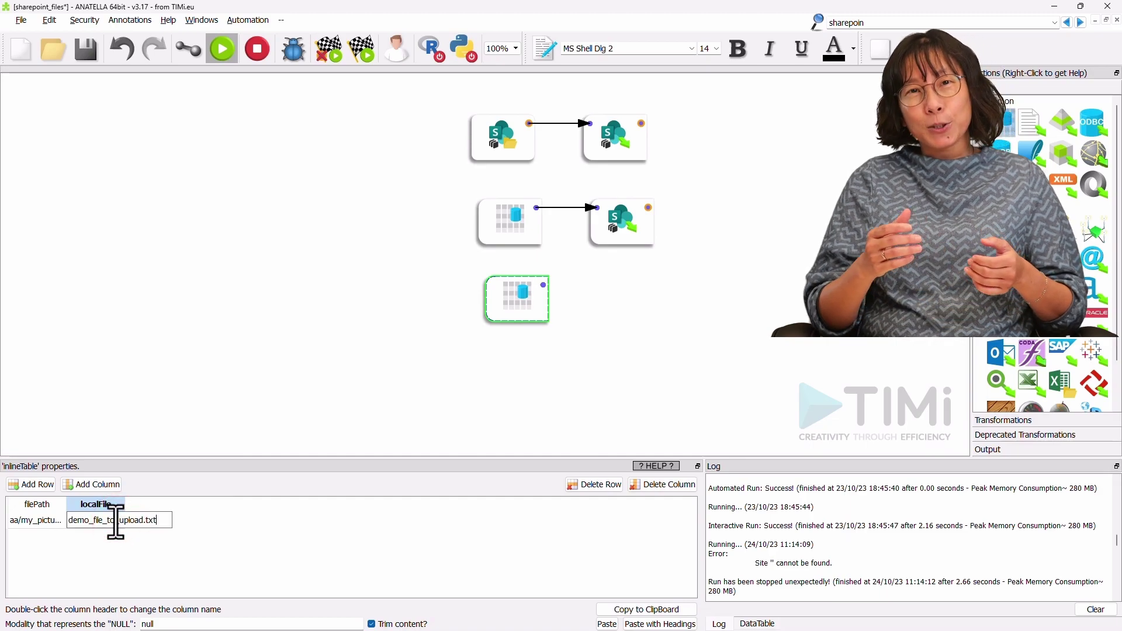
{"action": "left_click", "coordinate": [37, 520]}
{"action": "key", "text": "ctrl+v"}
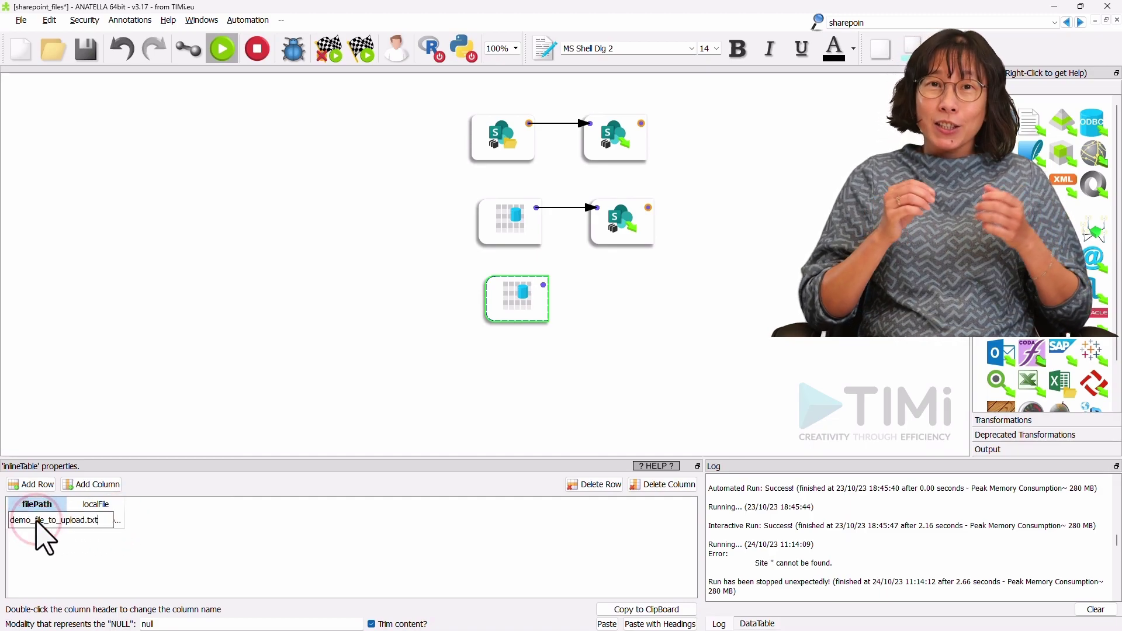
{"action": "double_click", "coordinate": [36, 504]}
{"action": "type", "text": "RemoteFi"}
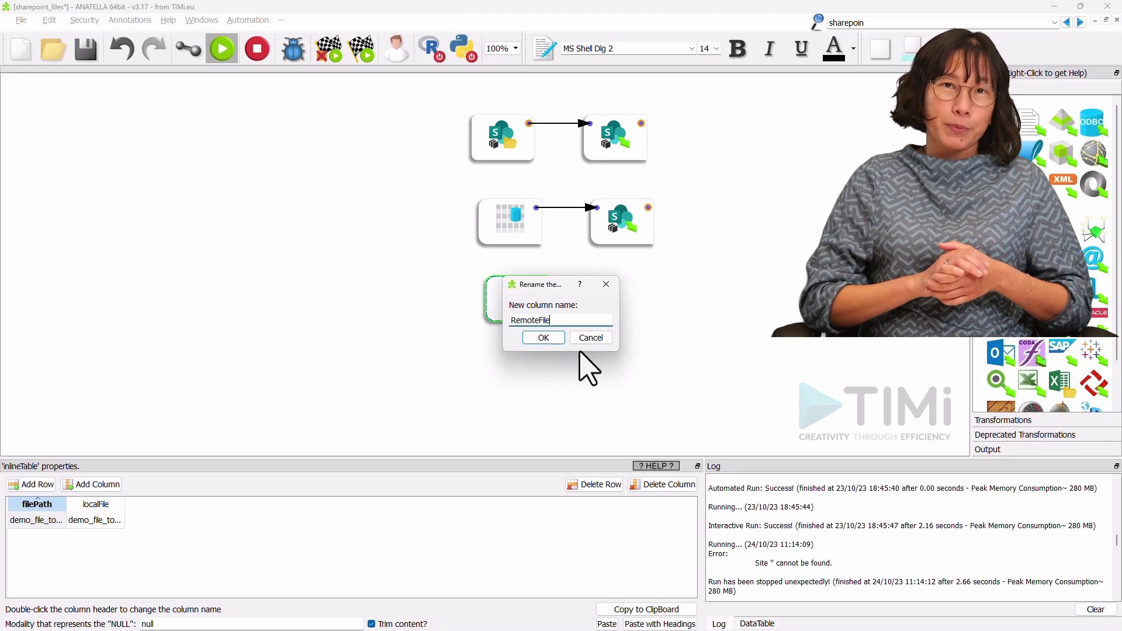
{"action": "type", "text": "le"}
{"action": "left_click", "coordinate": [544, 338]}
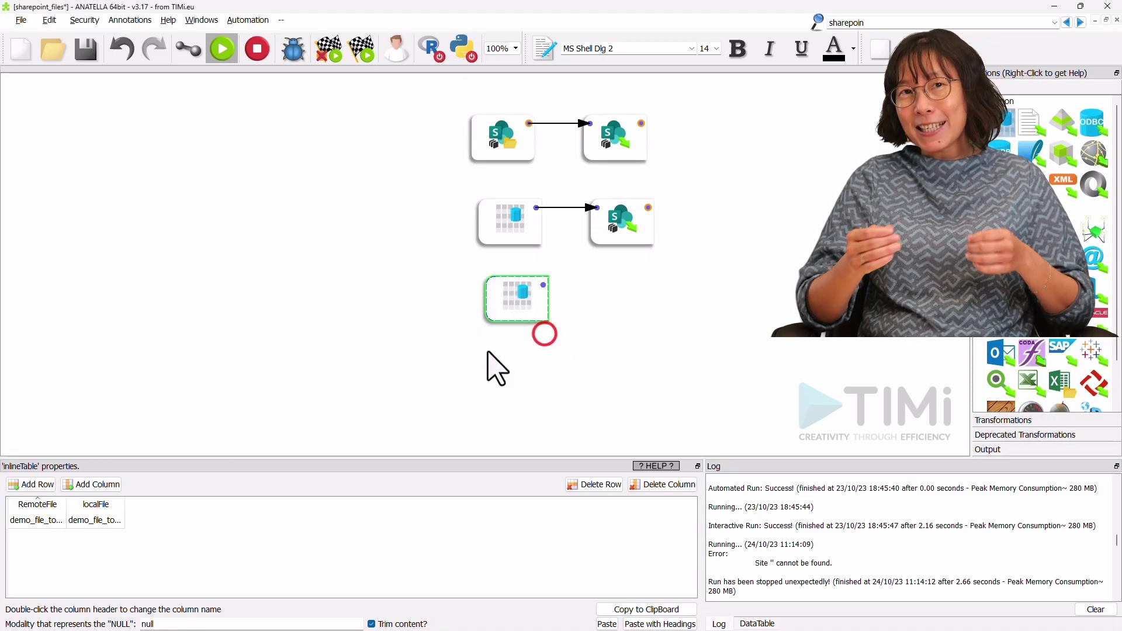
- Add a second row holding demo_file_to_upload.csv, then search the actions for 'sharepoint'
{"action": "left_click", "coordinate": [35, 485]}
{"action": "double_click", "coordinate": [31, 536]}
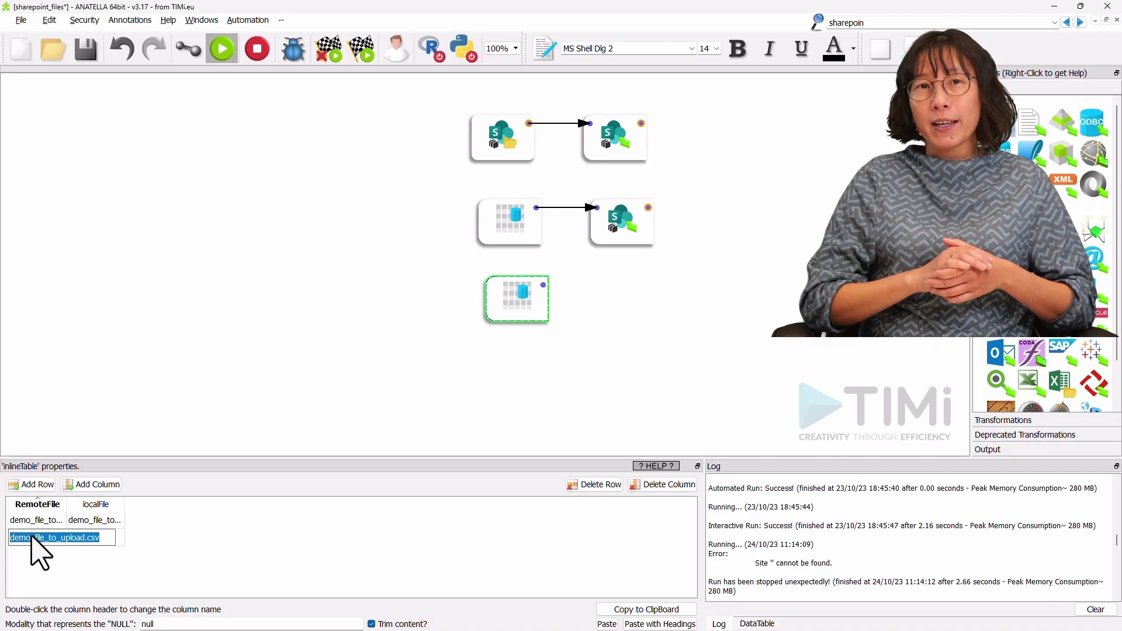
{"action": "double_click", "coordinate": [118, 538]}
{"action": "type", "text": "demo_file_to_upload.csv"}
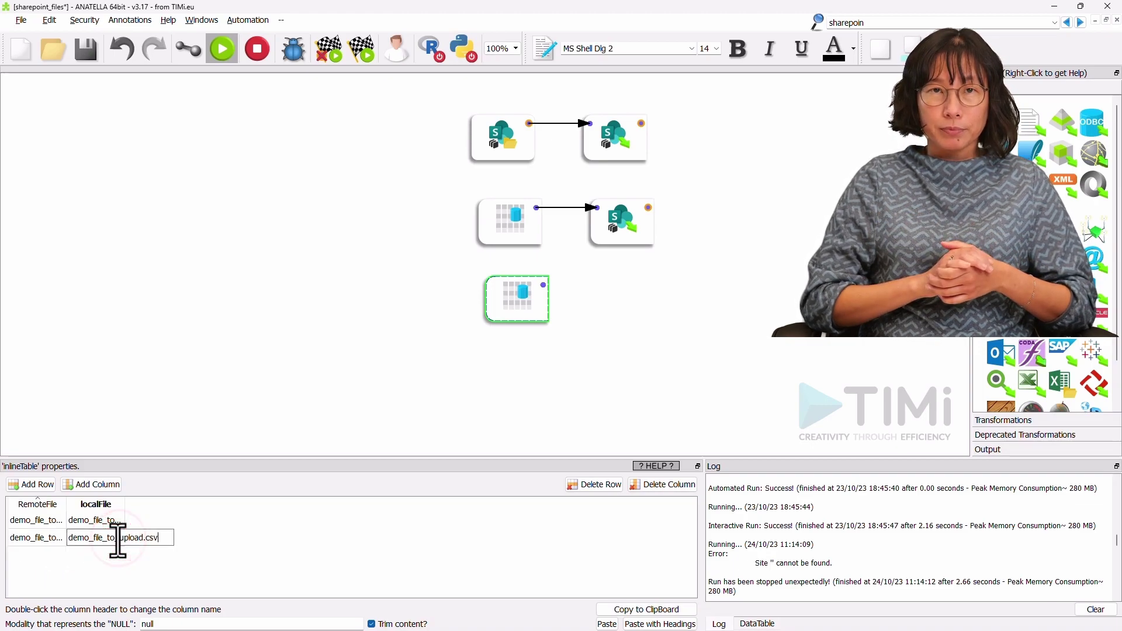
{"action": "left_click", "coordinate": [875, 23]}
{"action": "type", "text": "sharepoin"}
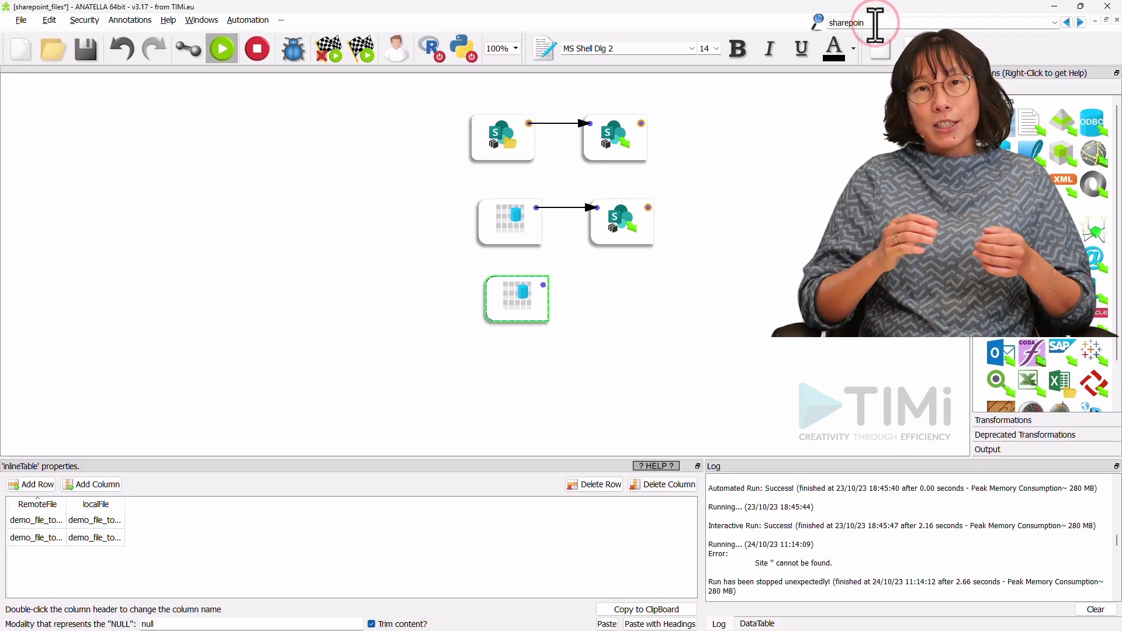
{"action": "type", "text": "t"}
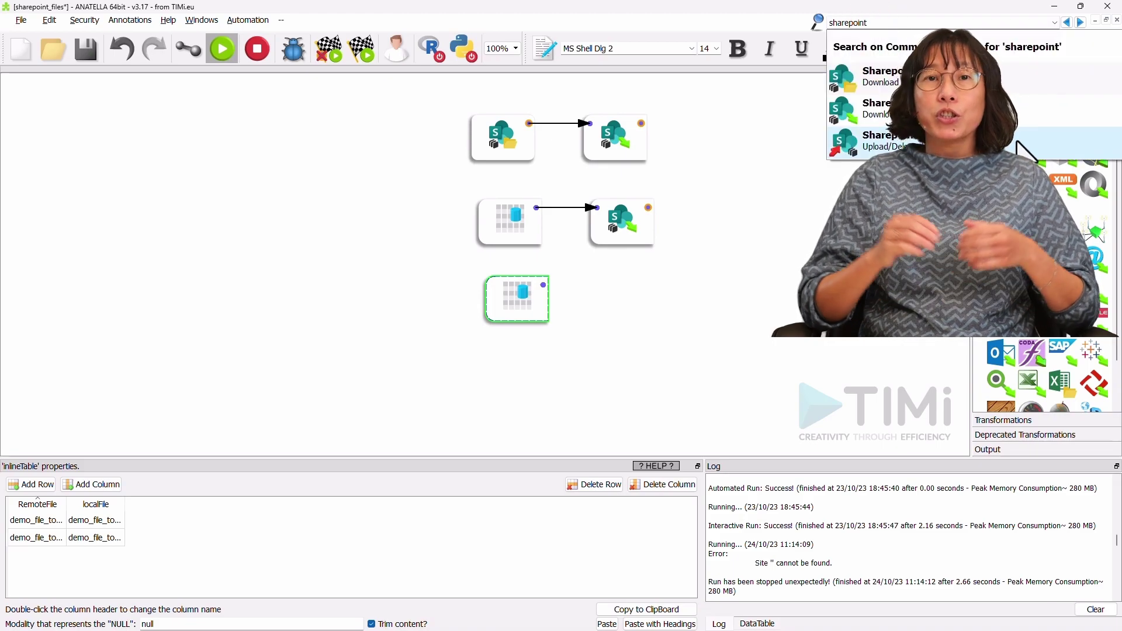
- Add a SharePoint Upload box after the new inline table with Local File set to localFile
{"action": "left_click_drag", "start_coordinate": [877, 140], "coordinate": [591, 287]}
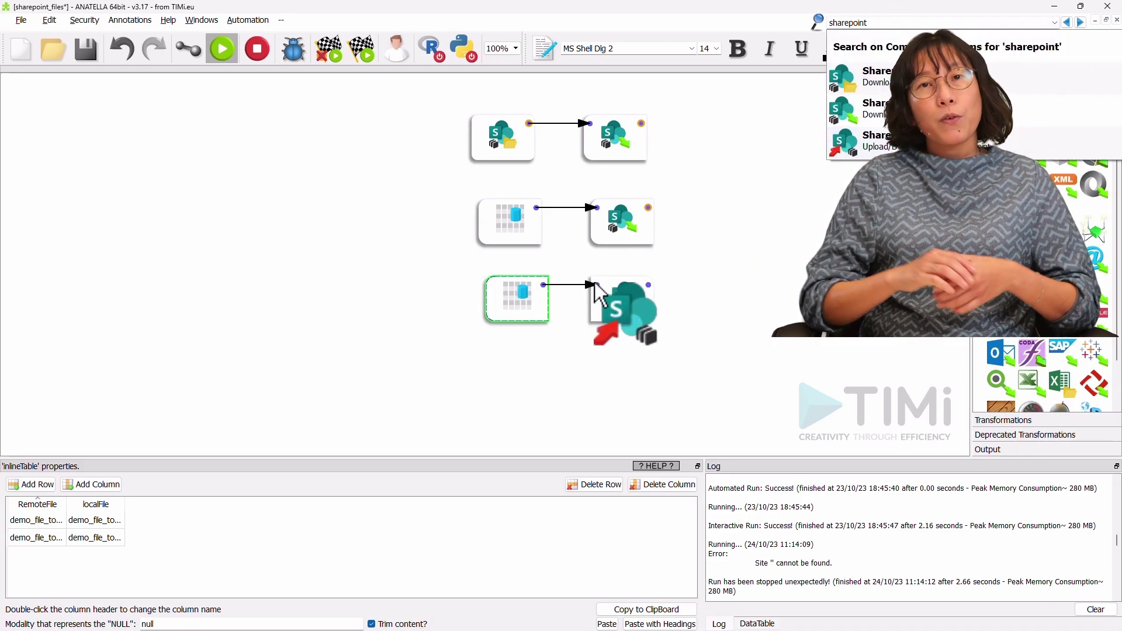
{"action": "left_click", "coordinate": [631, 305]}
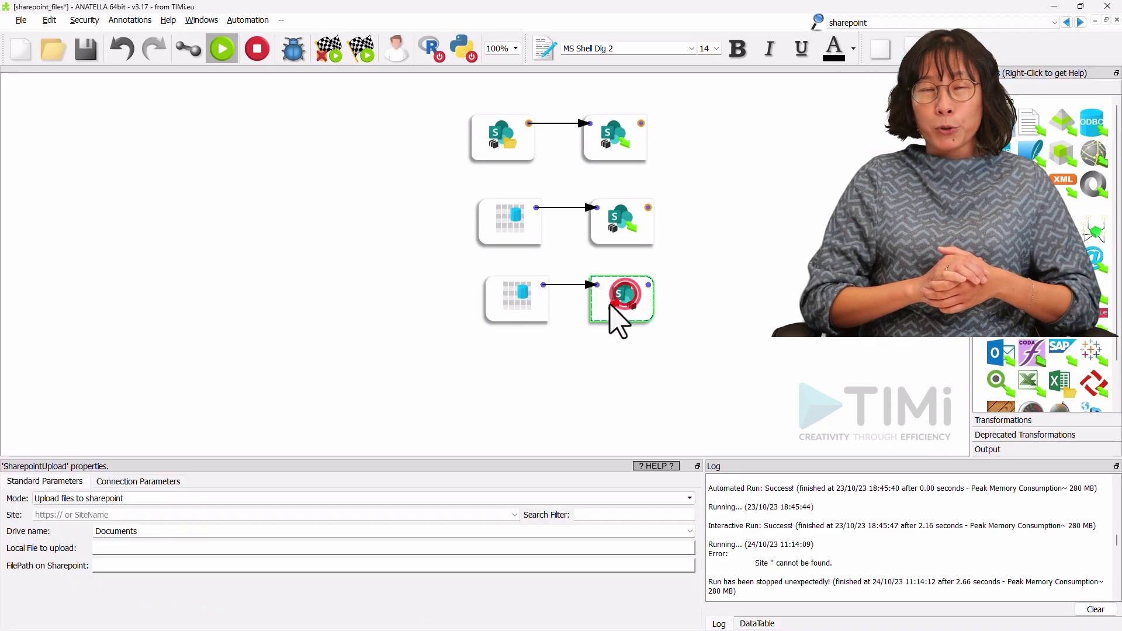
{"action": "left_click", "coordinate": [199, 548]}
{"action": "left_click", "coordinate": [480, 142]}
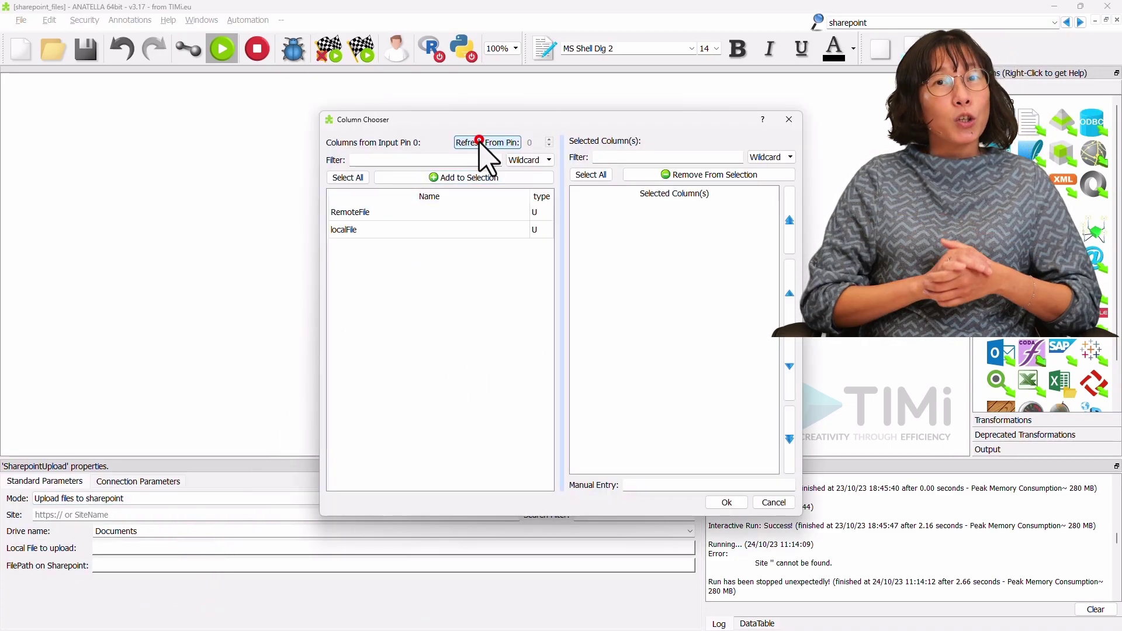
{"action": "double_click", "coordinate": [386, 229]}
{"action": "left_click", "coordinate": [726, 503]}
- Set the upload box's SharePoint file path to the RemoteFile column
{"action": "left_click", "coordinate": [407, 565]}
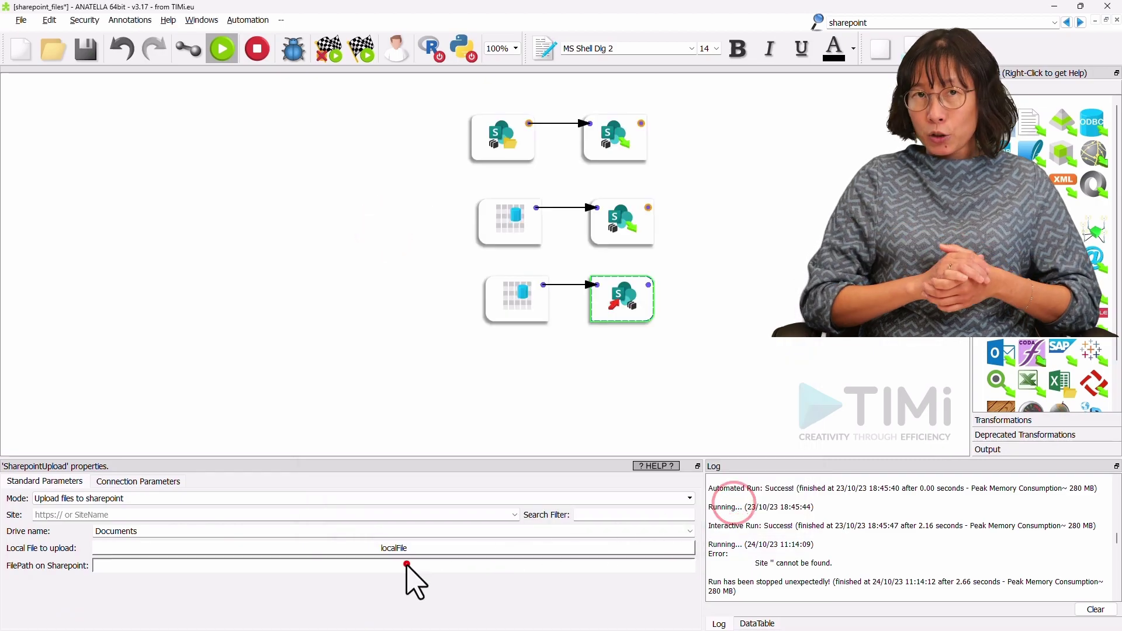
{"action": "left_click", "coordinate": [470, 142]}
{"action": "left_click", "coordinate": [402, 210]}
{"action": "double_click", "coordinate": [402, 211]}
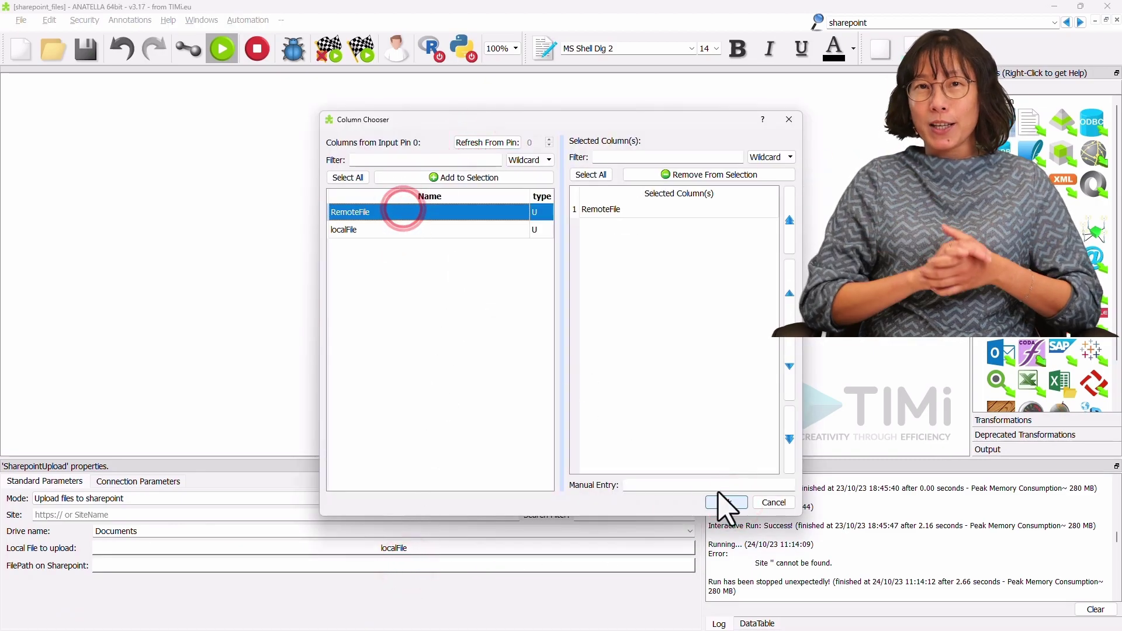
{"action": "left_click", "coordinate": [726, 503]}
- Paste the application client ID from azure_unlock into the upload box's connection settings and run it
{"action": "left_click", "coordinate": [191, 554]}
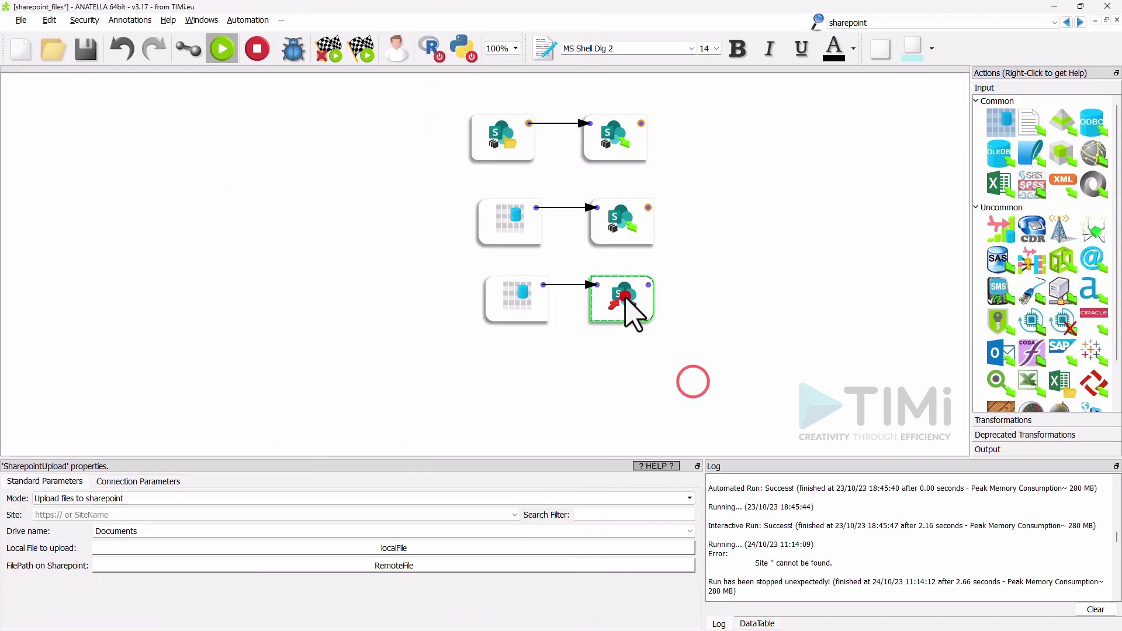
{"action": "left_click", "coordinate": [623, 297]}
{"action": "left_click", "coordinate": [136, 481]}
{"action": "left_click", "coordinate": [154, 511]}
{"action": "type", "text": "e5ab33b9-daf9-4317-af87-49d1ad191963"}
{"action": "key", "text": "alt+Tab"}
{"action": "left_click", "coordinate": [187, 606]}
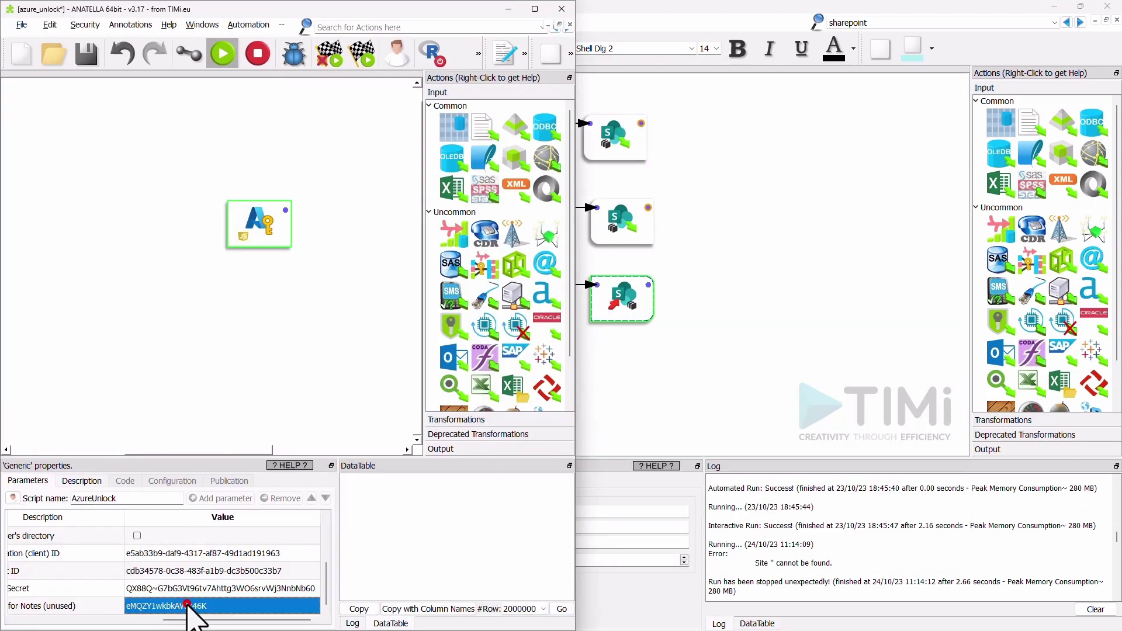
{"action": "left_click", "coordinate": [629, 399]}
{"action": "left_click", "coordinate": [648, 286]}
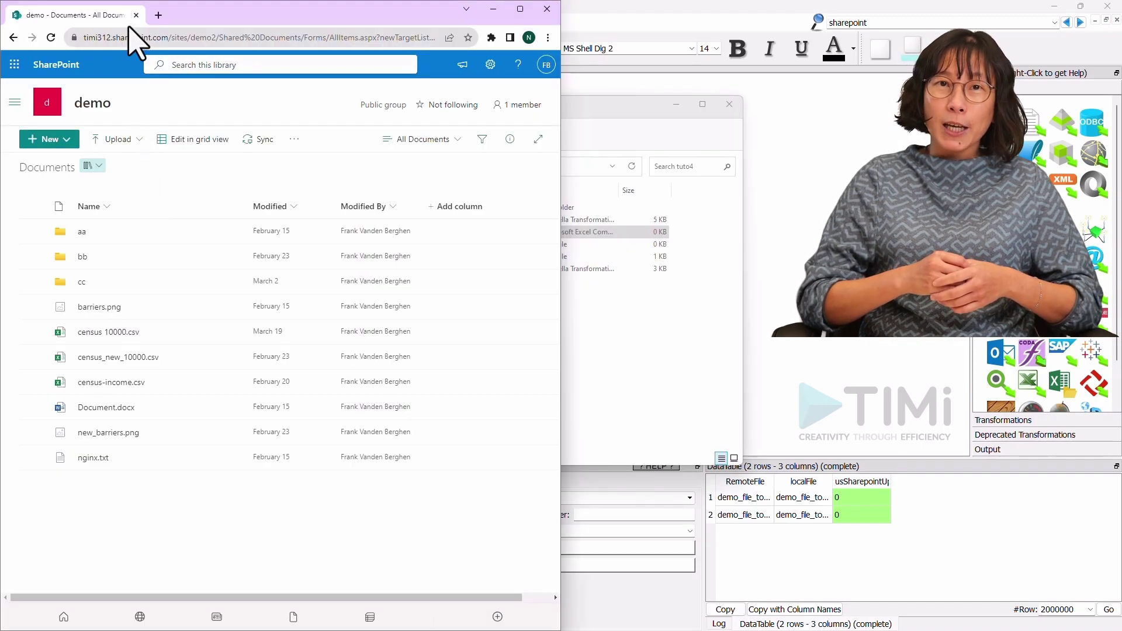
- Refresh the SharePoint library and tick the uploaded demo_file_to_upload .csv and .txt files
{"action": "key", "text": "F5"}
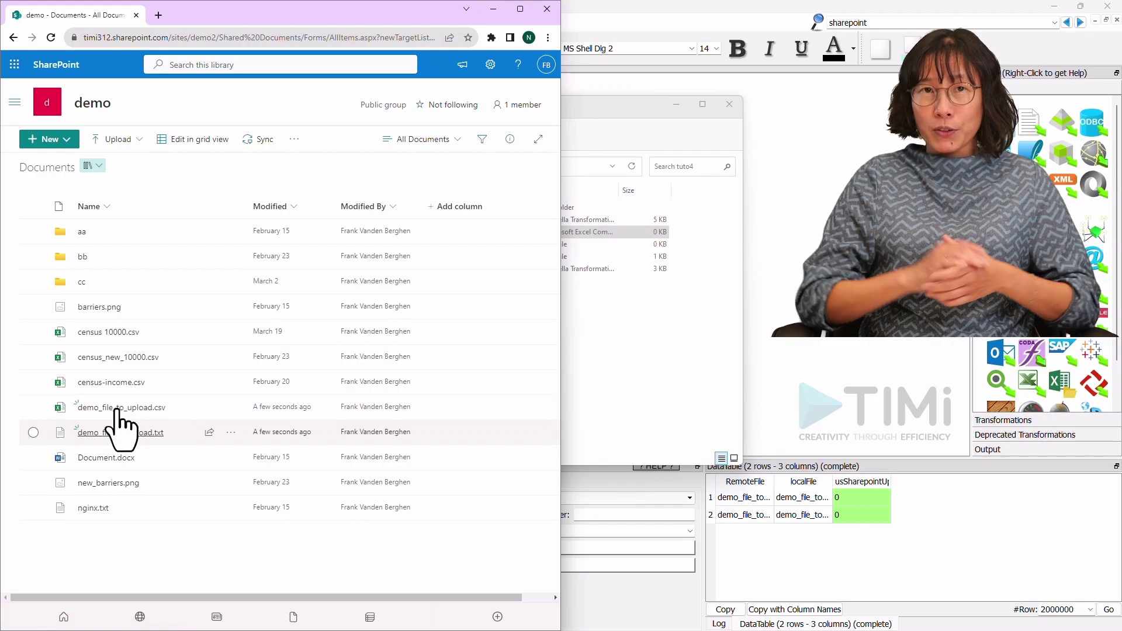
{"action": "left_click", "coordinate": [31, 408]}
{"action": "left_click", "coordinate": [32, 433]}
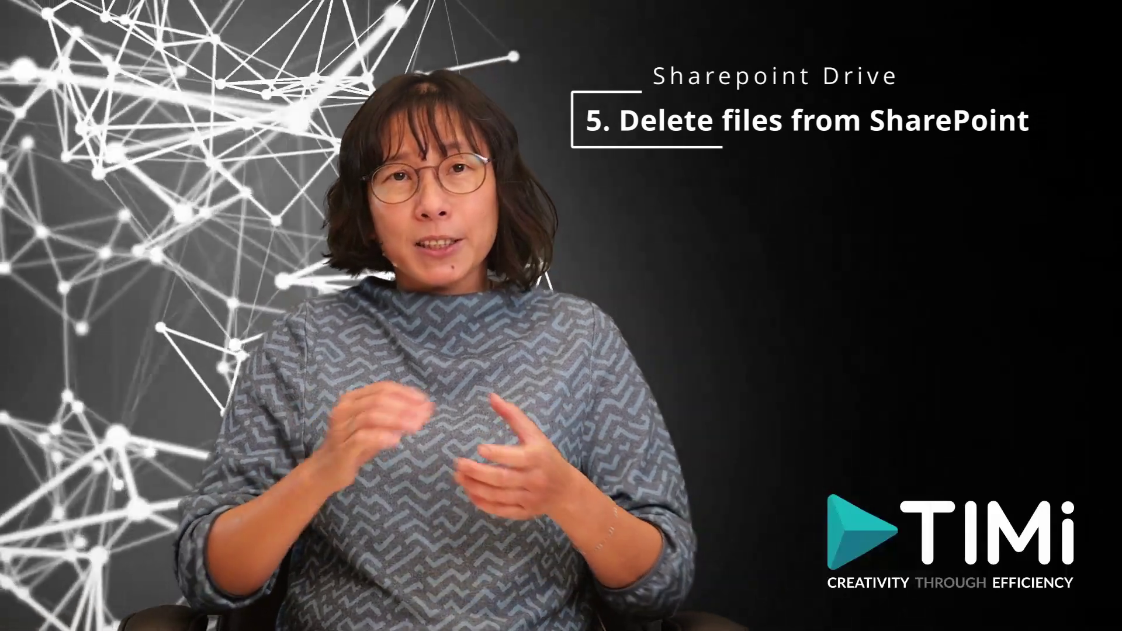
- Duplicate the upload file list table below the others and open the copy
{"action": "left_click", "coordinate": [512, 307]}
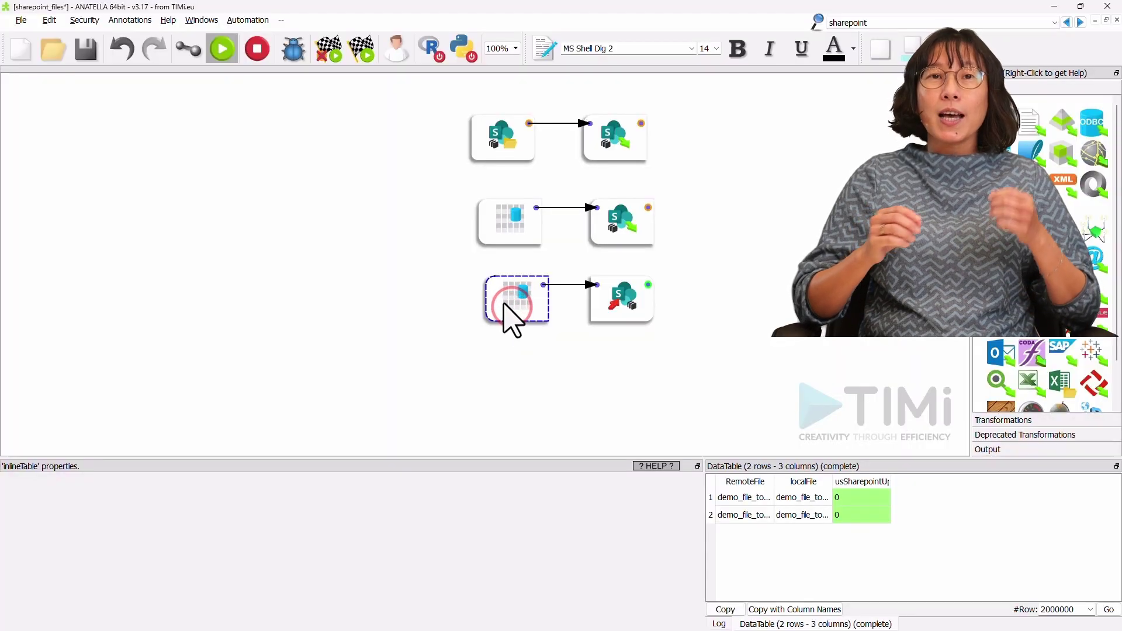
{"action": "left_click_drag", "start_coordinate": [504, 305], "coordinate": [496, 367]}
{"action": "left_click", "coordinate": [513, 374]}
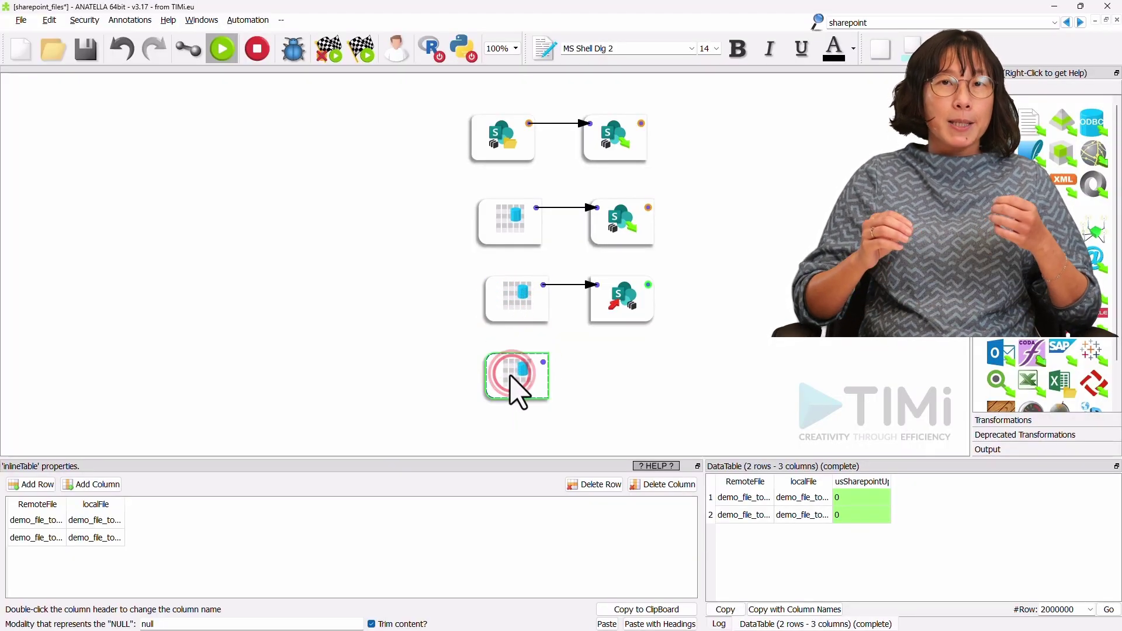
- Remove the localFile column from the copied table and duplicate the SharePoint box beside it
{"action": "left_click", "coordinate": [100, 506]}
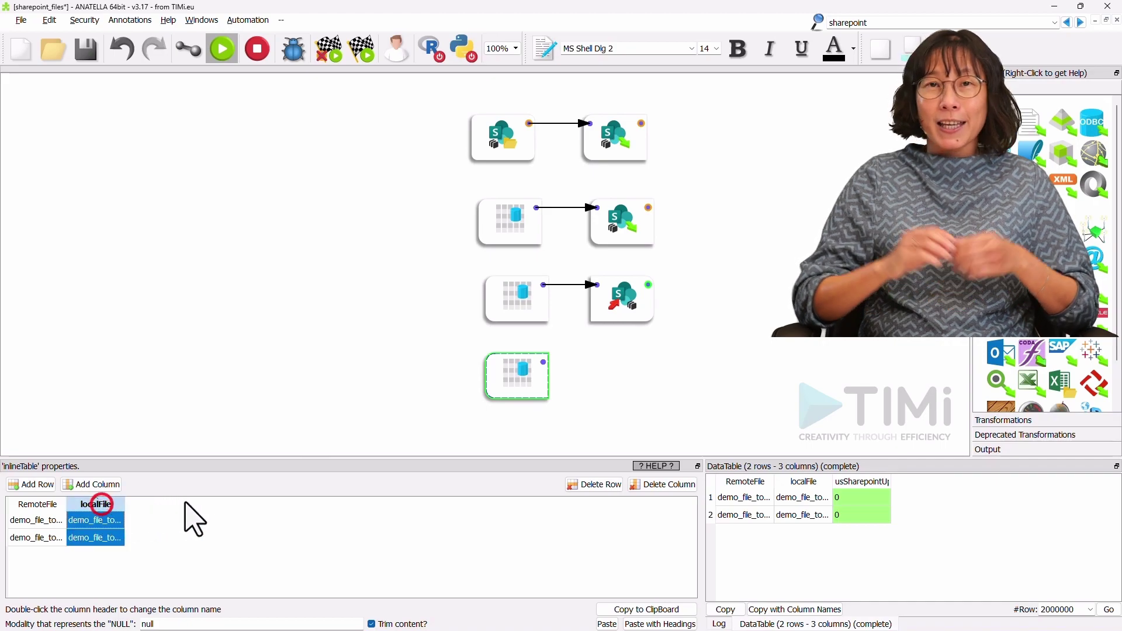
{"action": "left_click", "coordinate": [656, 483]}
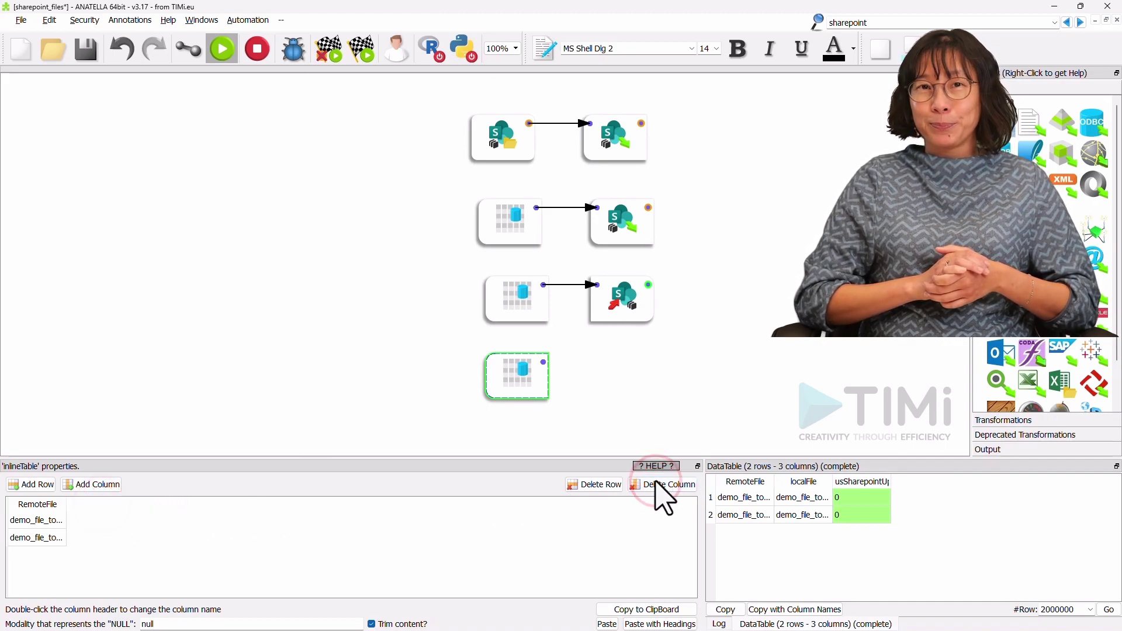
{"action": "left_click_drag", "start_coordinate": [619, 312], "coordinate": [598, 384]}
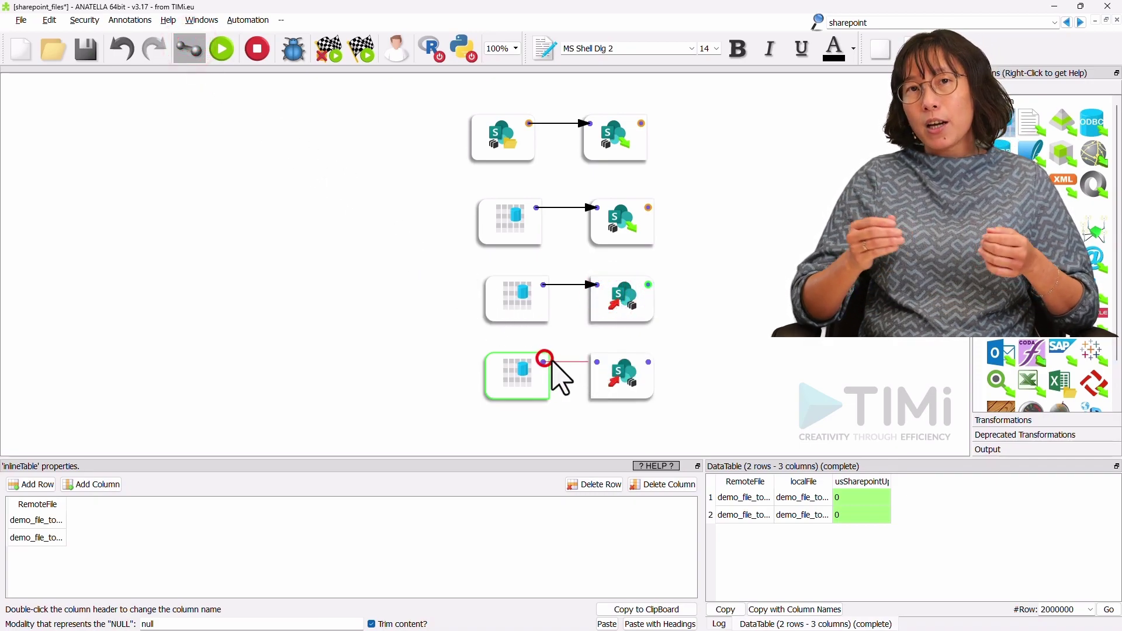
{"action": "left_click", "coordinate": [223, 50]}
- Switch the new box to 'Delete files on sharepoint', run it, and check the SharePoint library
{"action": "left_click", "coordinate": [618, 386]}
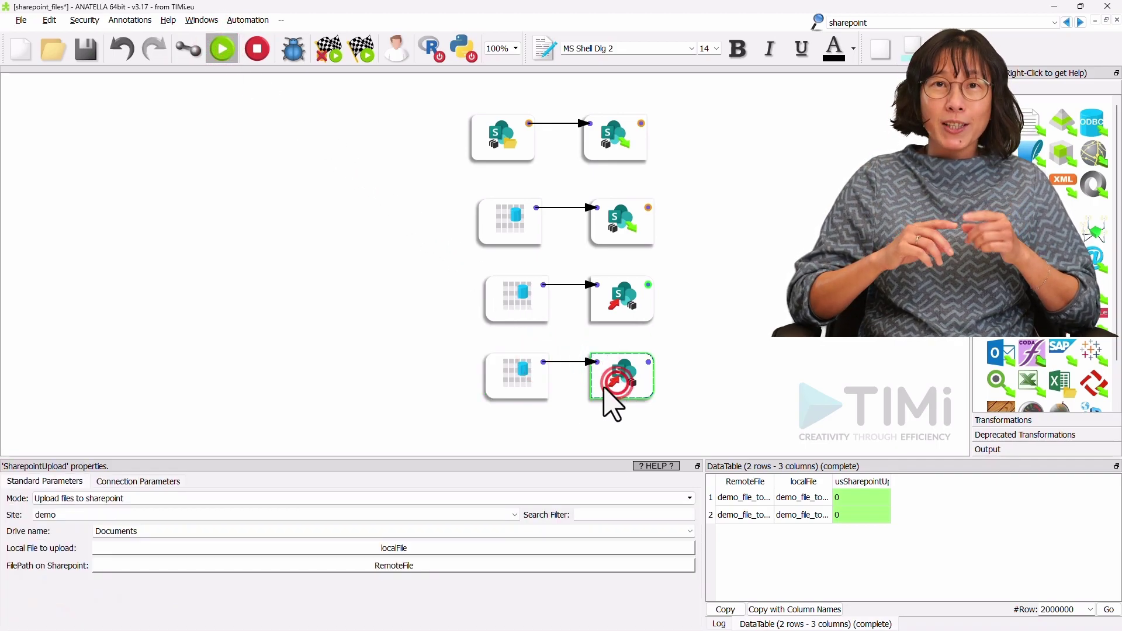
{"action": "left_click", "coordinate": [132, 498]}
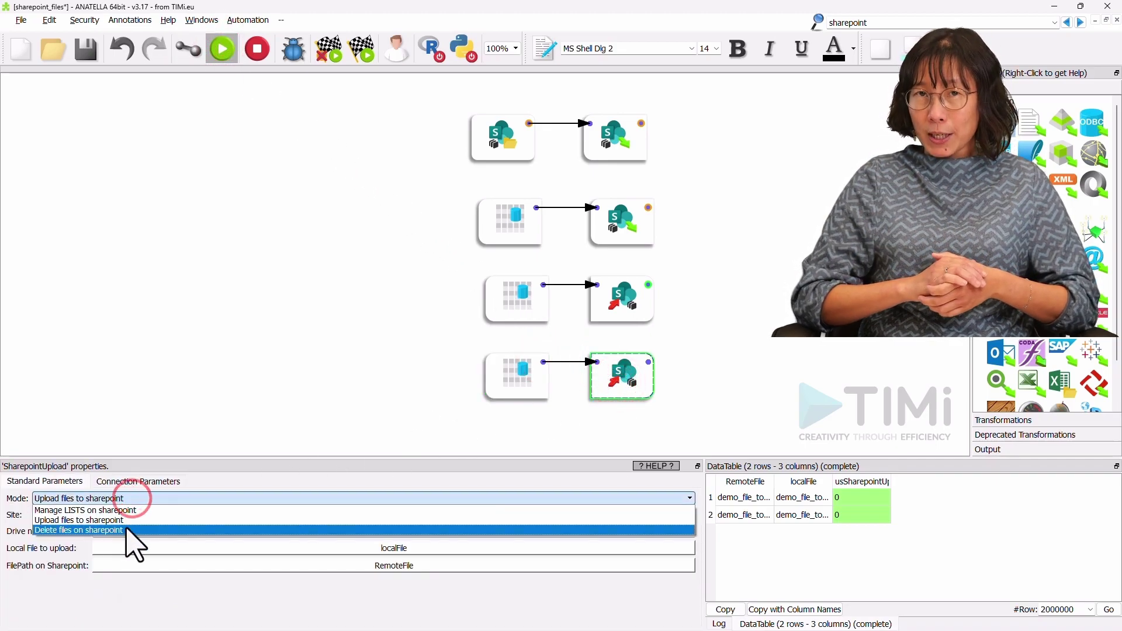
{"action": "left_click", "coordinate": [132, 531]}
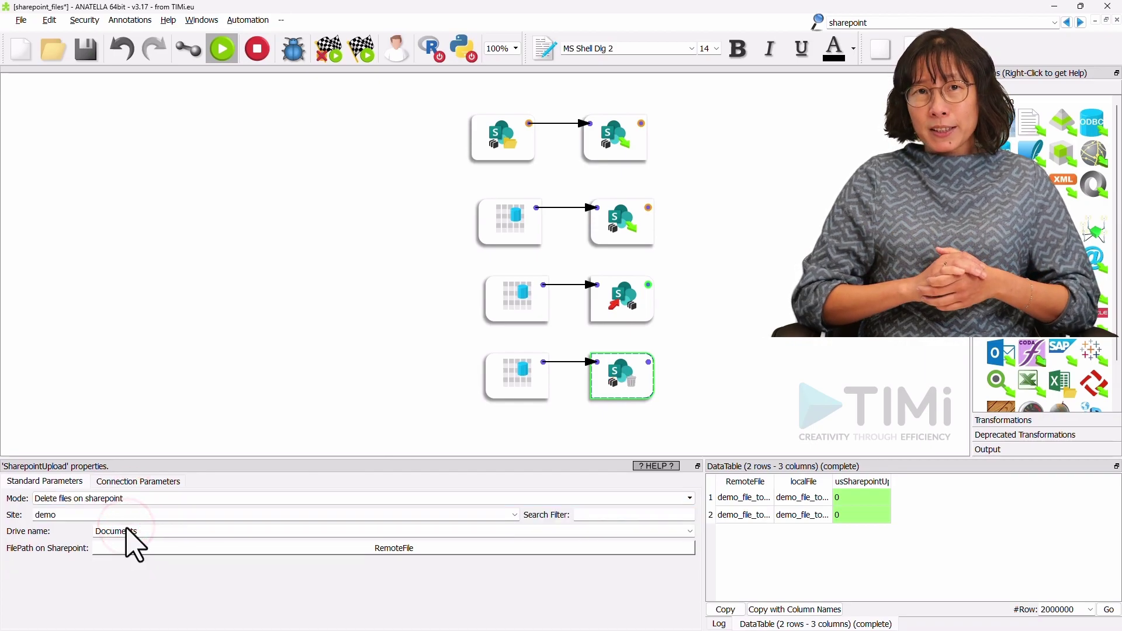
{"action": "left_click", "coordinate": [649, 363]}
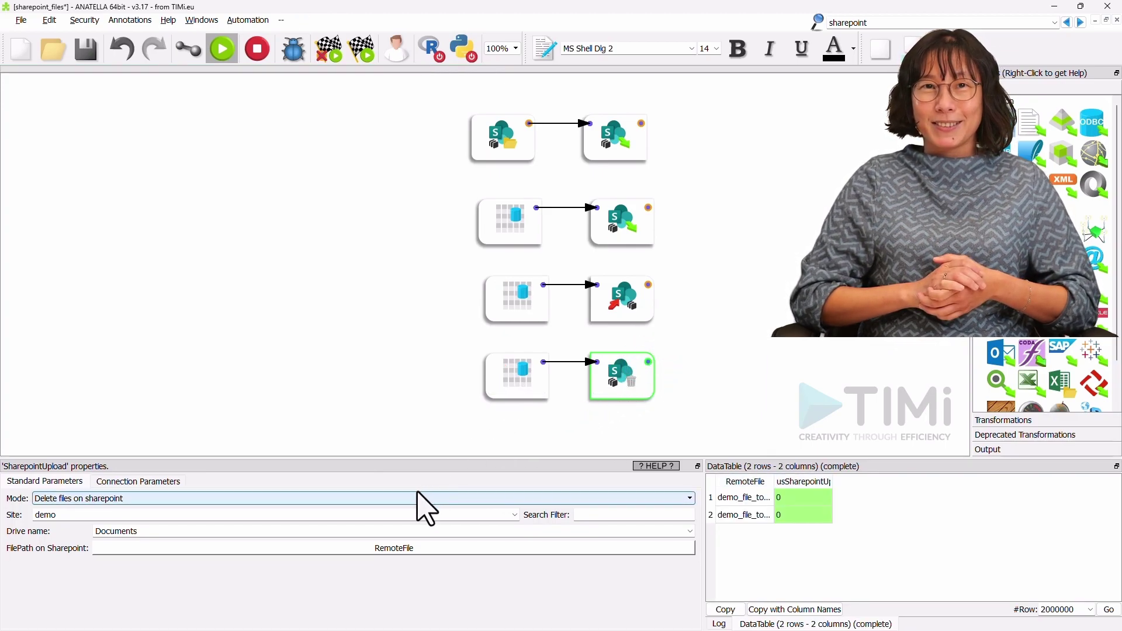
{"action": "key", "text": "alt+Tab"}
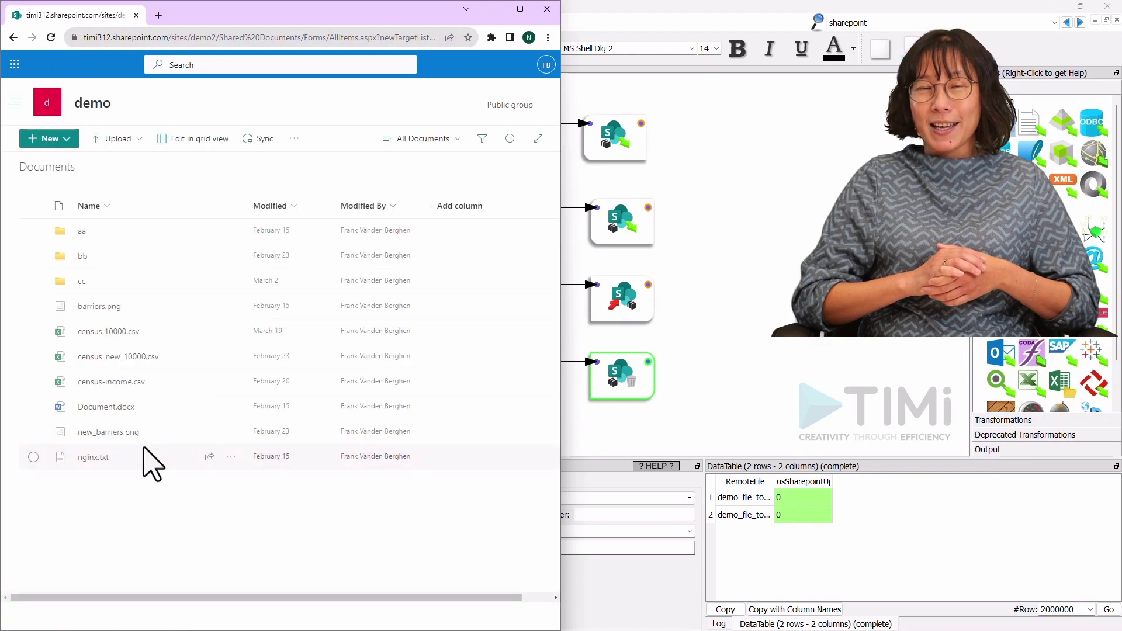
{"action": "mouse_move", "coordinate": [128, 480]}
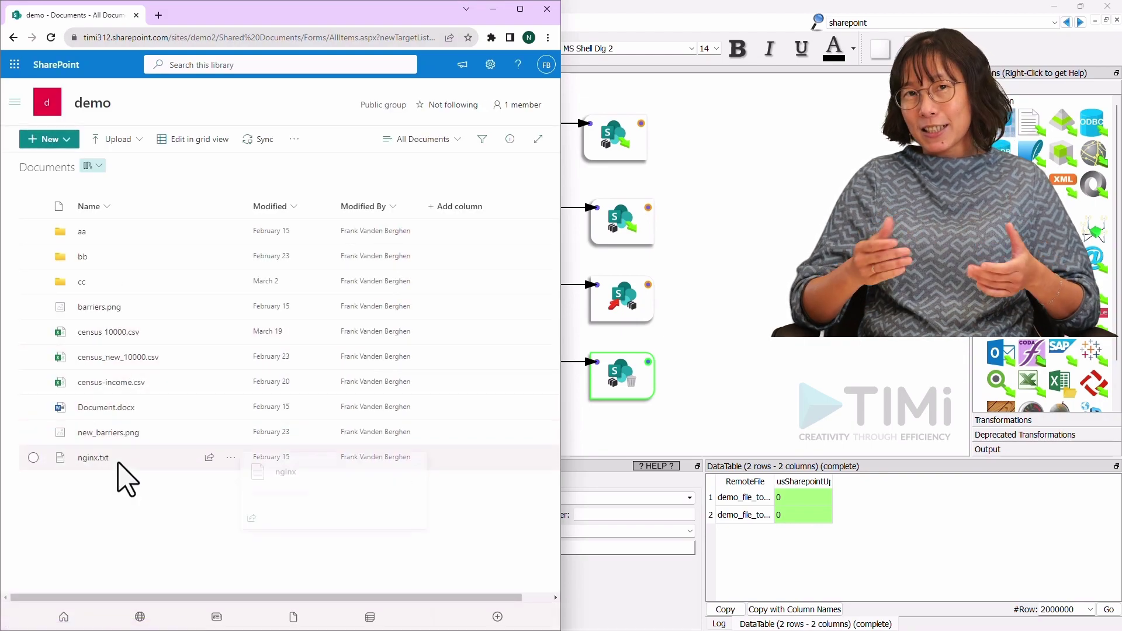